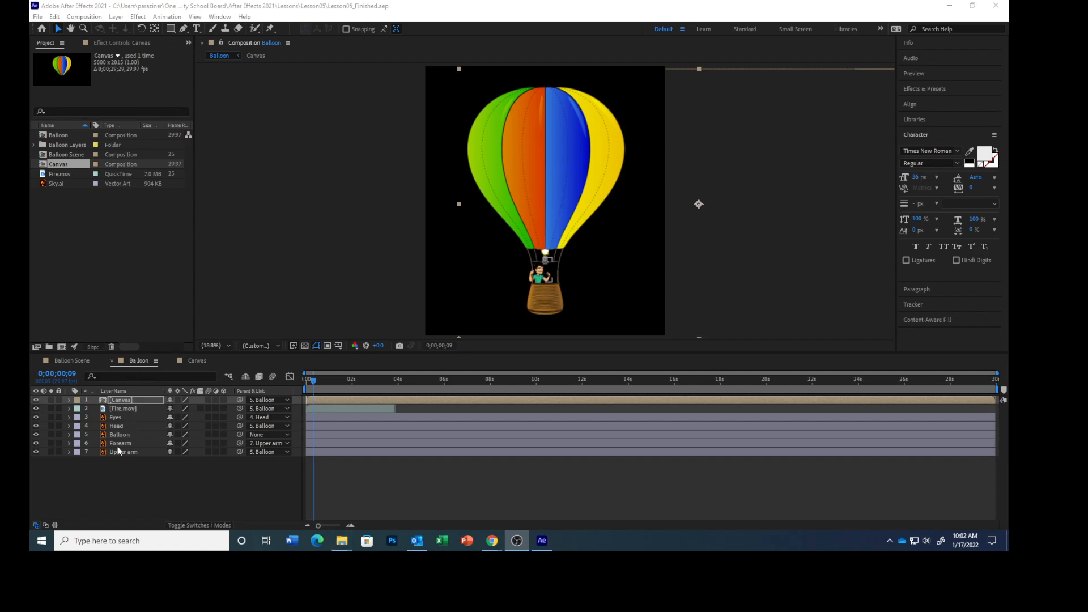
Copy all seven layers of the Balloon composition into the Balloon Scene composition, leaving none selected
left_click(140, 399)
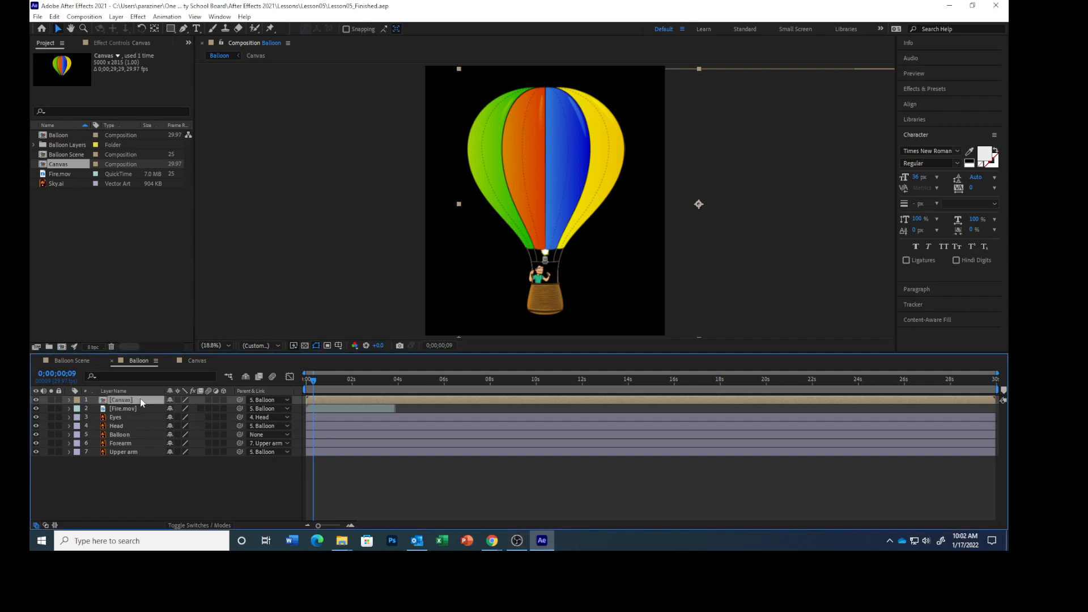
left_click(139, 452, "shift")
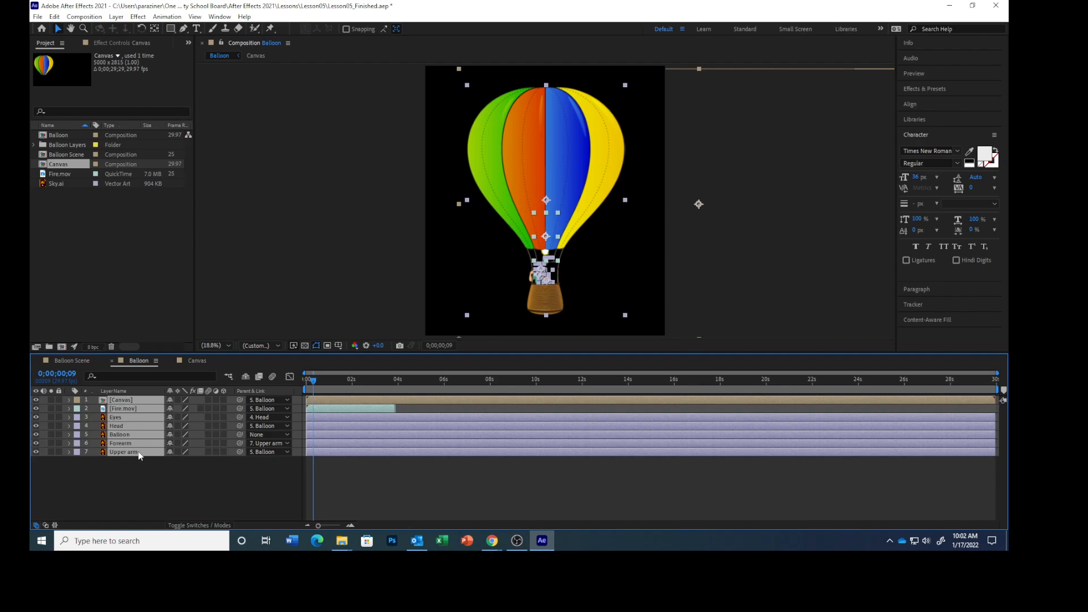
left_click(67, 361)
key("ctrl+v")
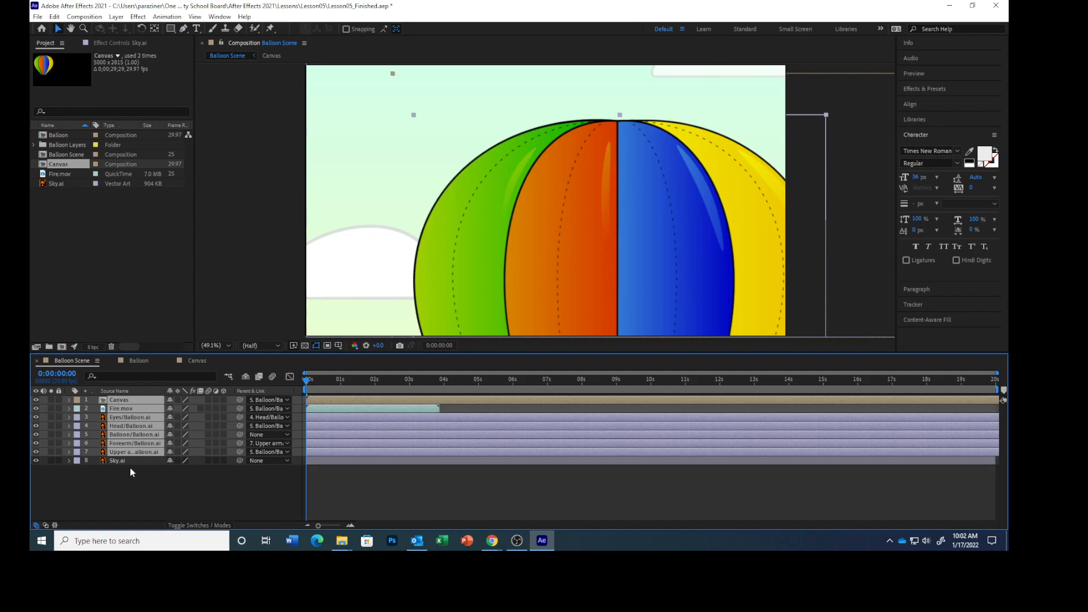
left_click(139, 504)
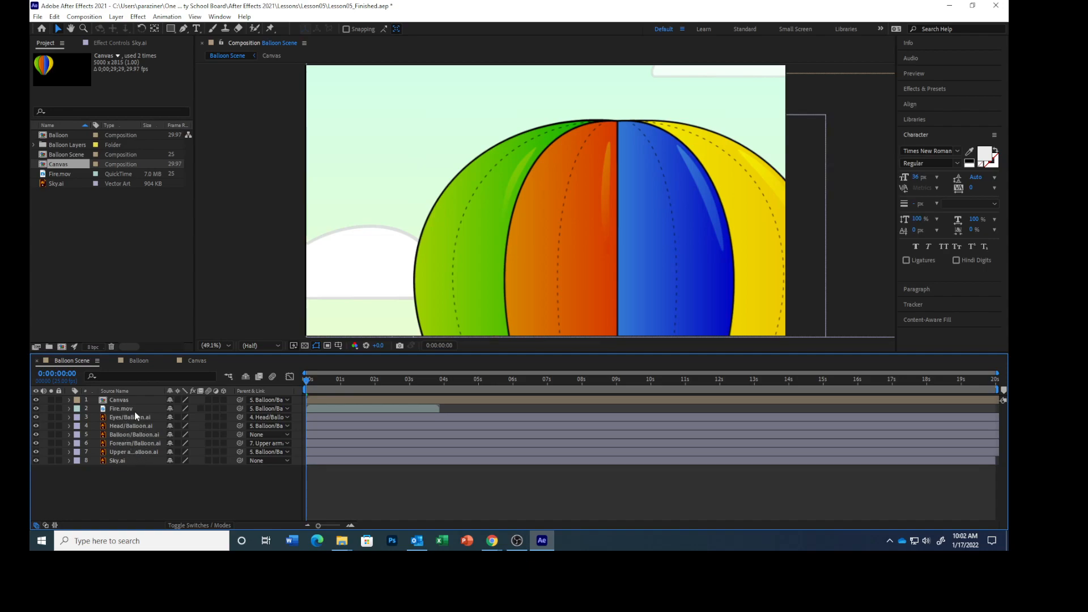
Reveal the Balloon layer's Position, Scale and Rotation properties and set its Scale to 60%
left_click(136, 433)
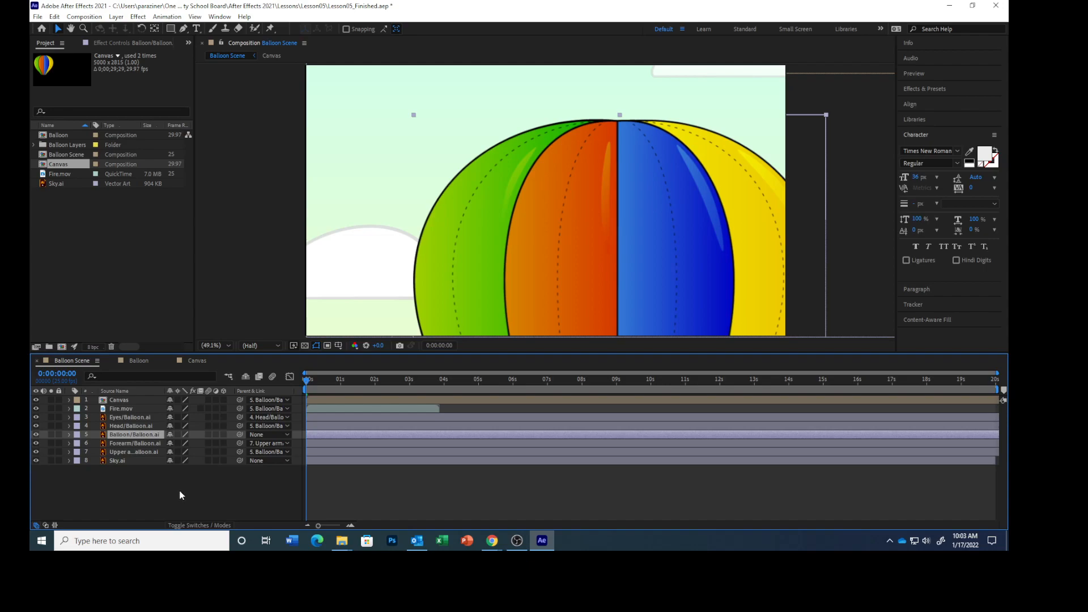
key("s")
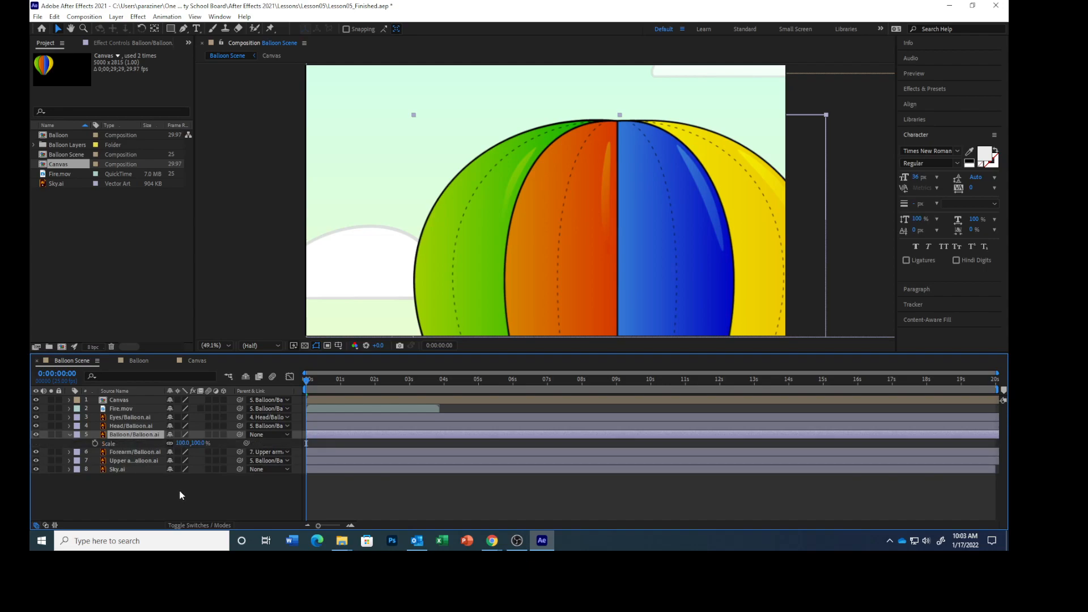
key("shift+p")
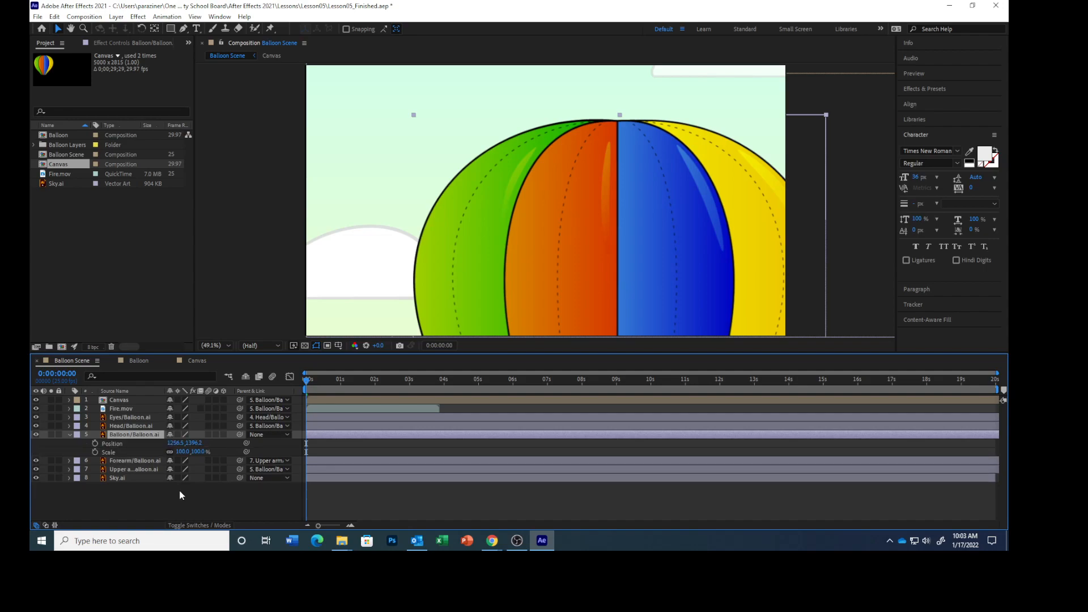
key("shift+r")
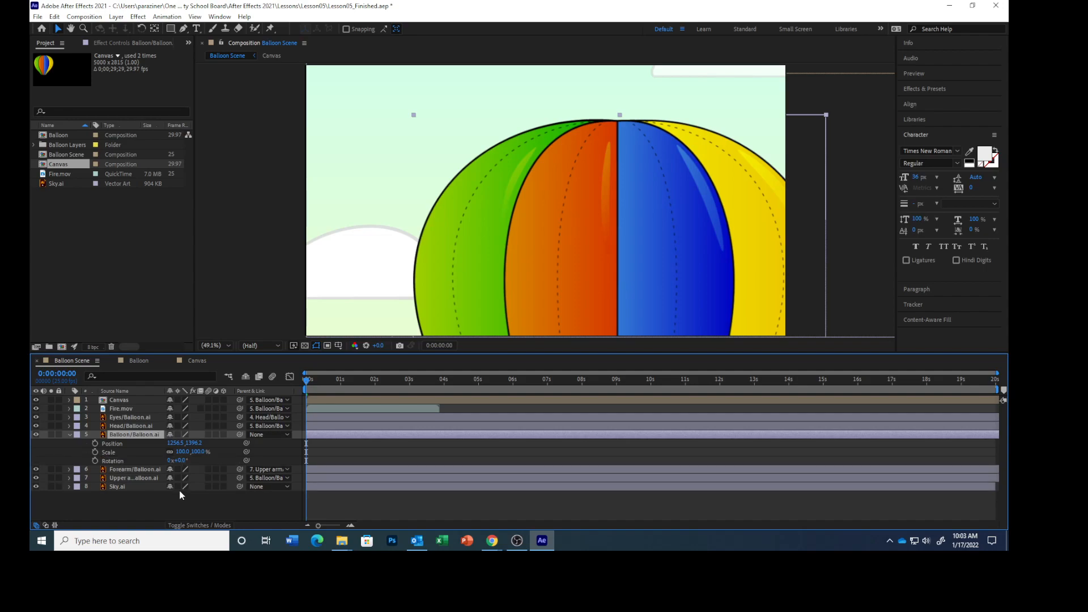
left_click(182, 452)
type("40")
key("Return")
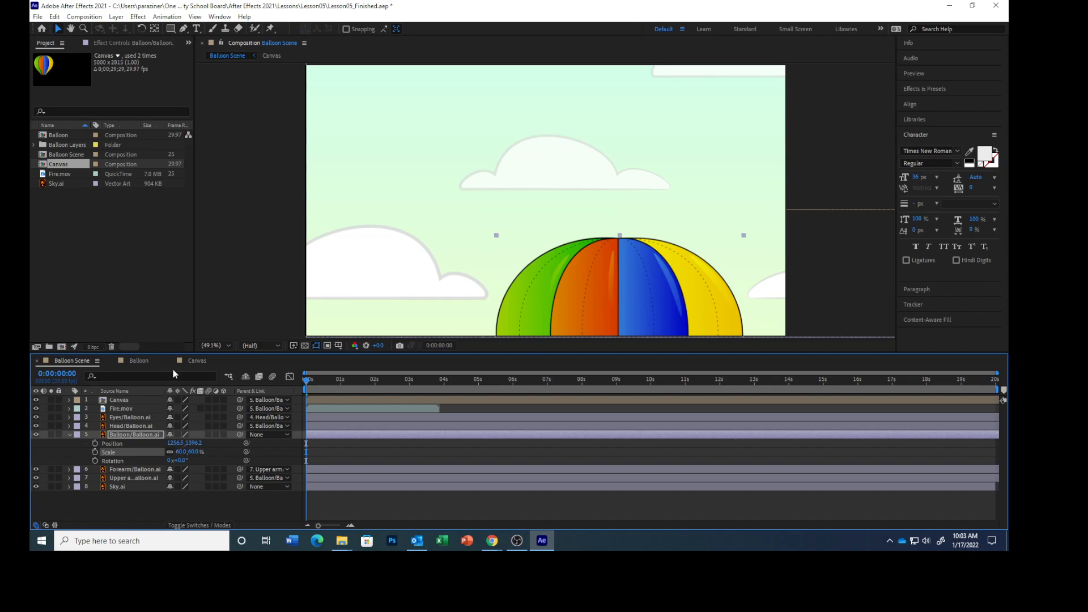
Move the balloon below the scene frame and set its Position to 844.5, 2250.2
left_click(230, 344)
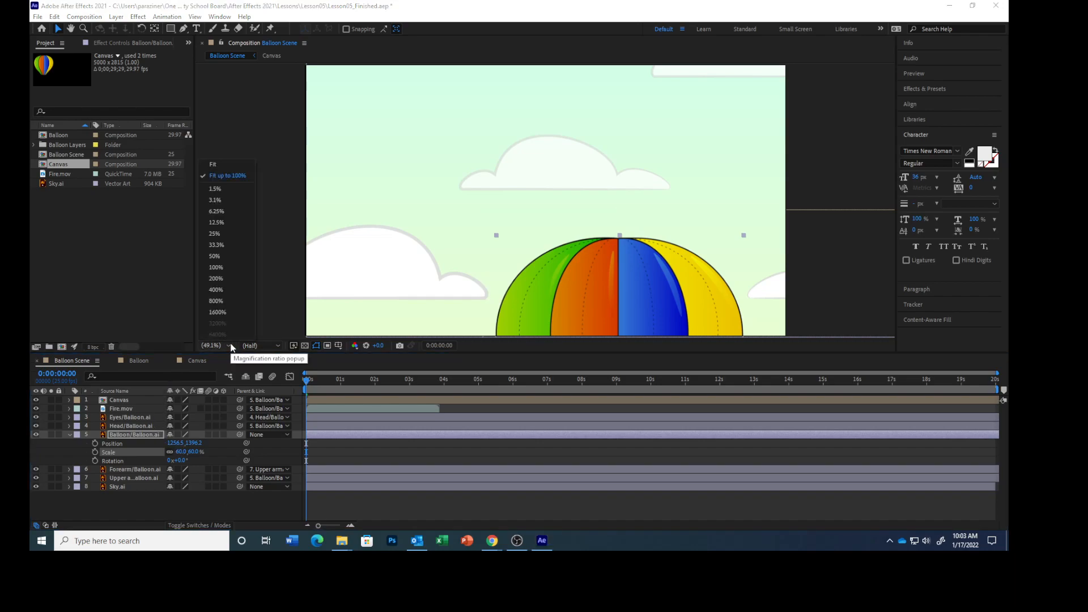
left_click(223, 236)
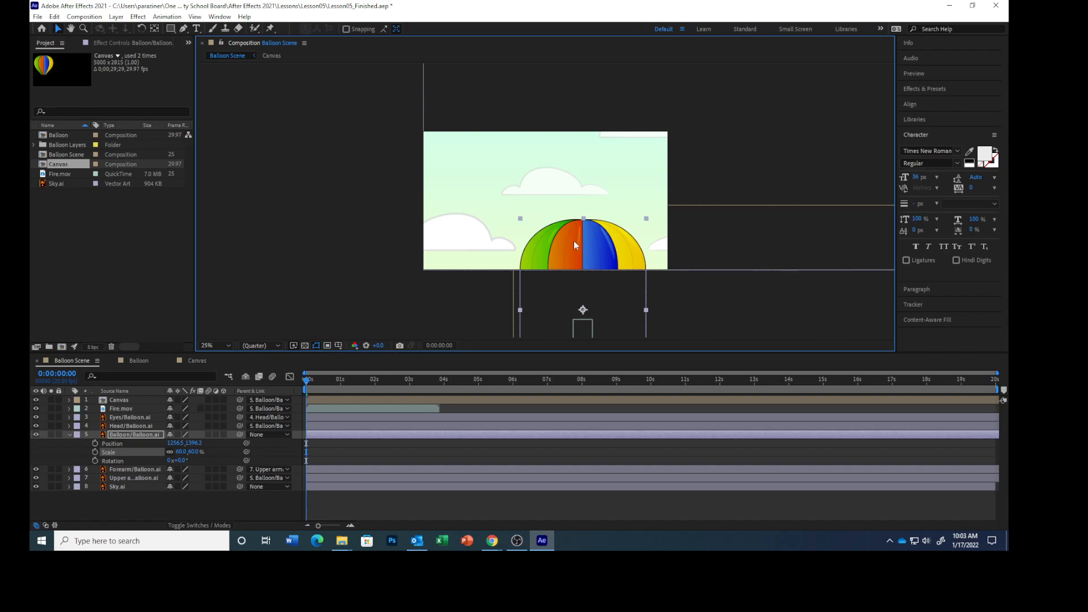
left_click_drag(570, 220, 564, 315)
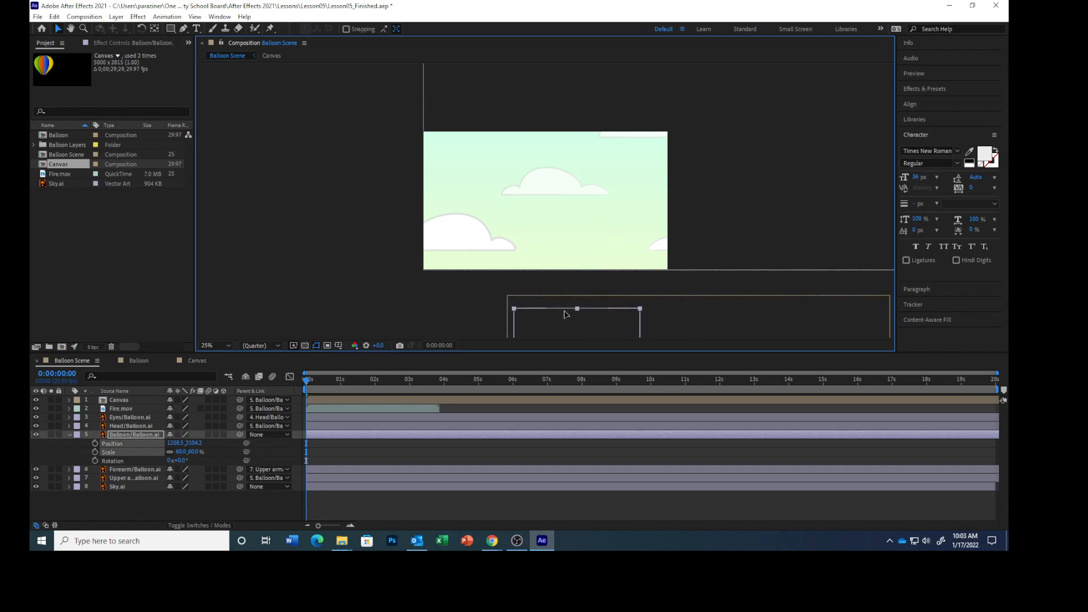
left_click(178, 444)
type("844")
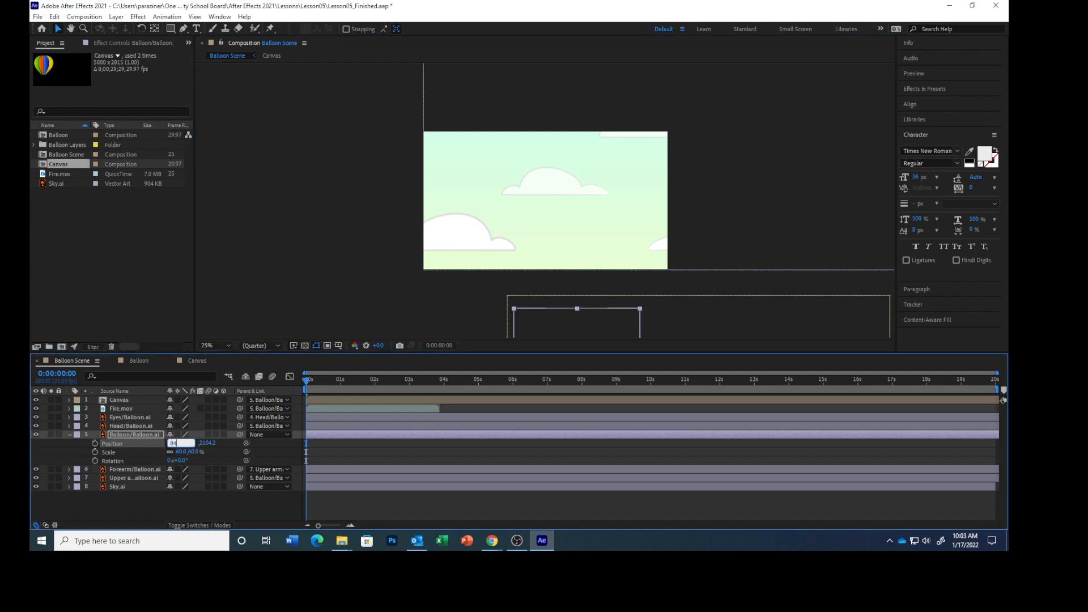
key("Return")
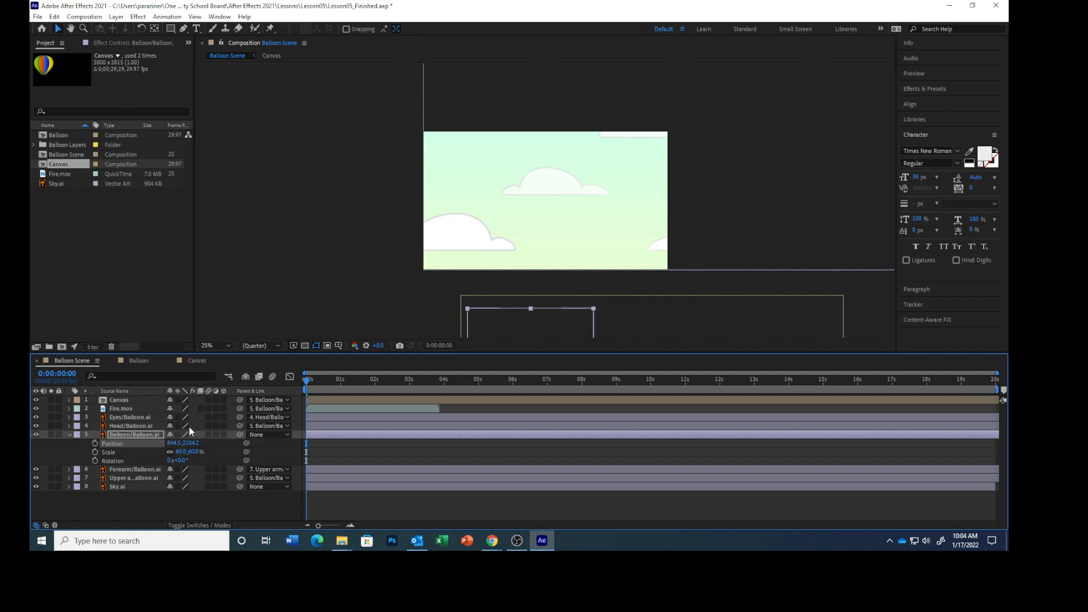
left_click(190, 442)
type("2250.2")
key("Return")
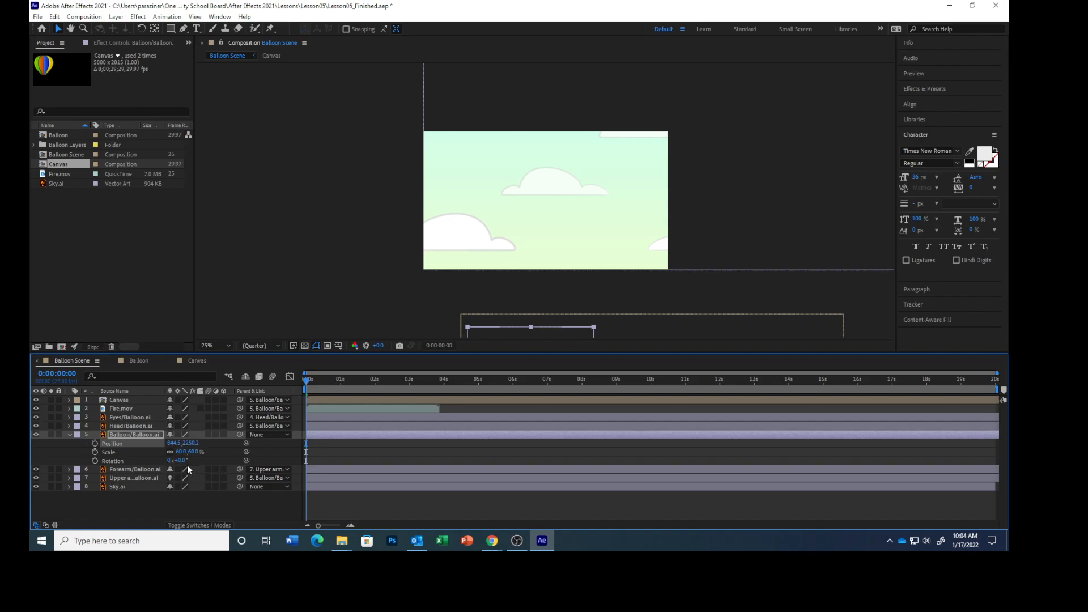
Set the Balloon layer's Rotation to 19° and create starting keyframes for Position, Scale and Rotation at 0:00
left_click(187, 460)
type("19")
key("Return")
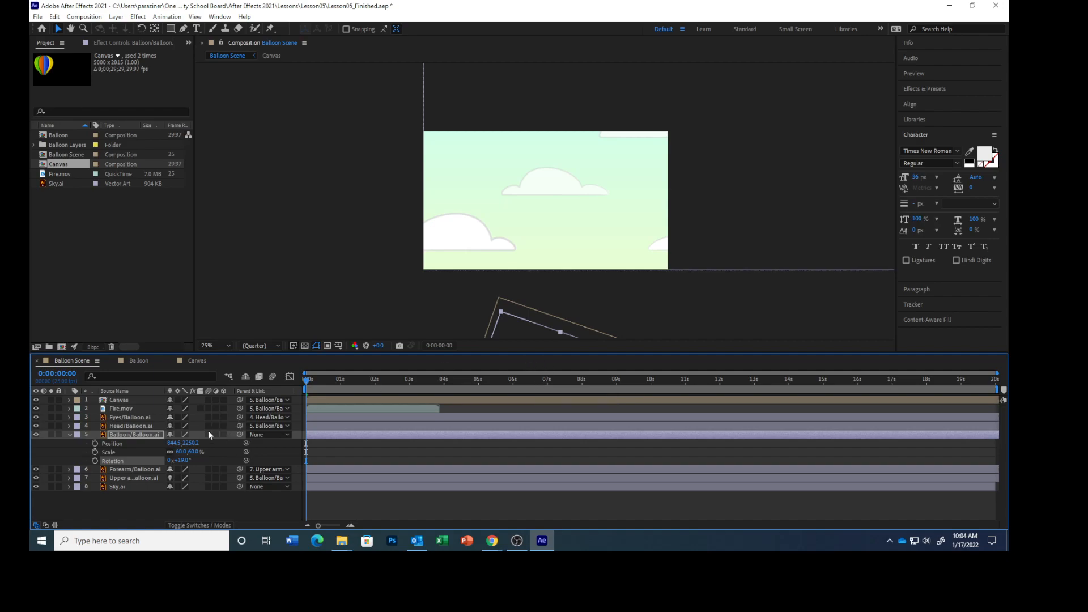
left_click(95, 444)
left_click(96, 452)
left_click(95, 461)
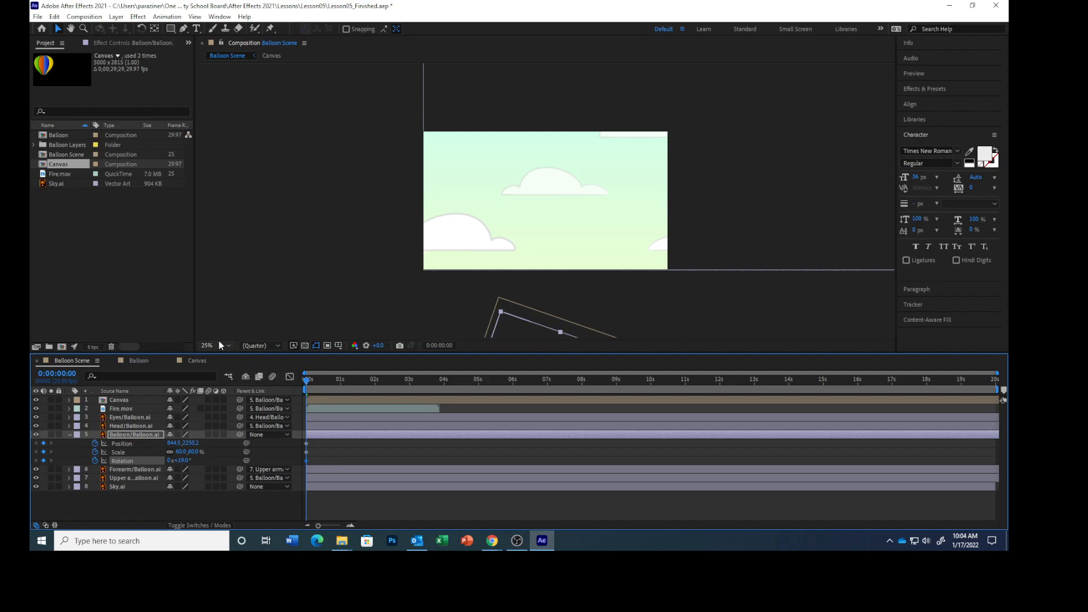
Add a Scale keyframe of 39.4% to the Balloon layer at 14:20
left_click(59, 372)
type("1420")
key("Return")
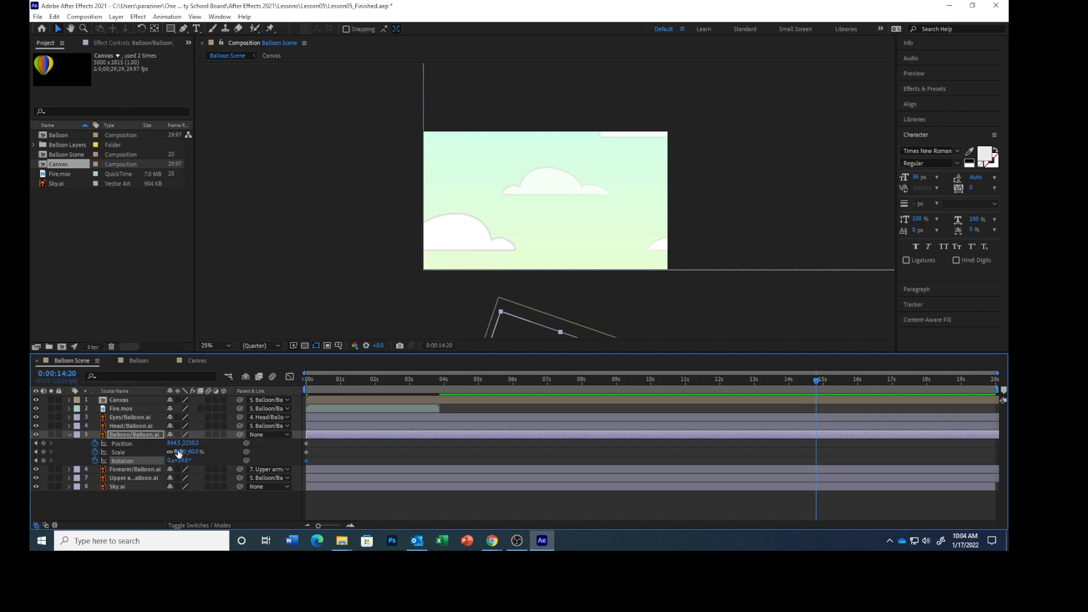
left_click(184, 452)
type("39.4")
key("Return")
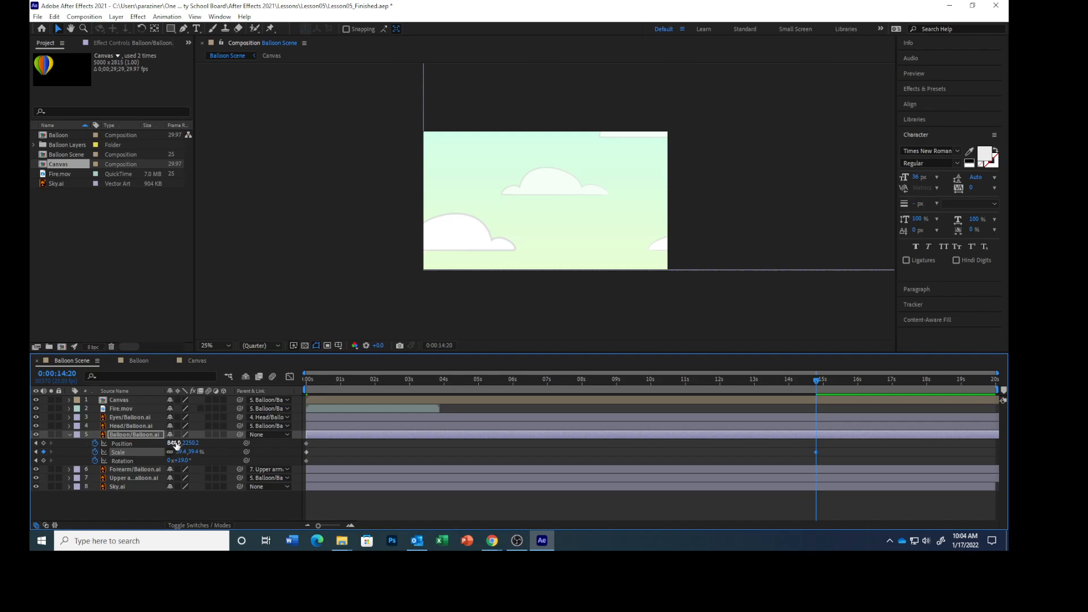
At 14:20, set the Balloon layer's Position to 2976.5, -185.8 and its Rotation to -8.1°
left_click(176, 443)
type("1976.5")
key("Tab")
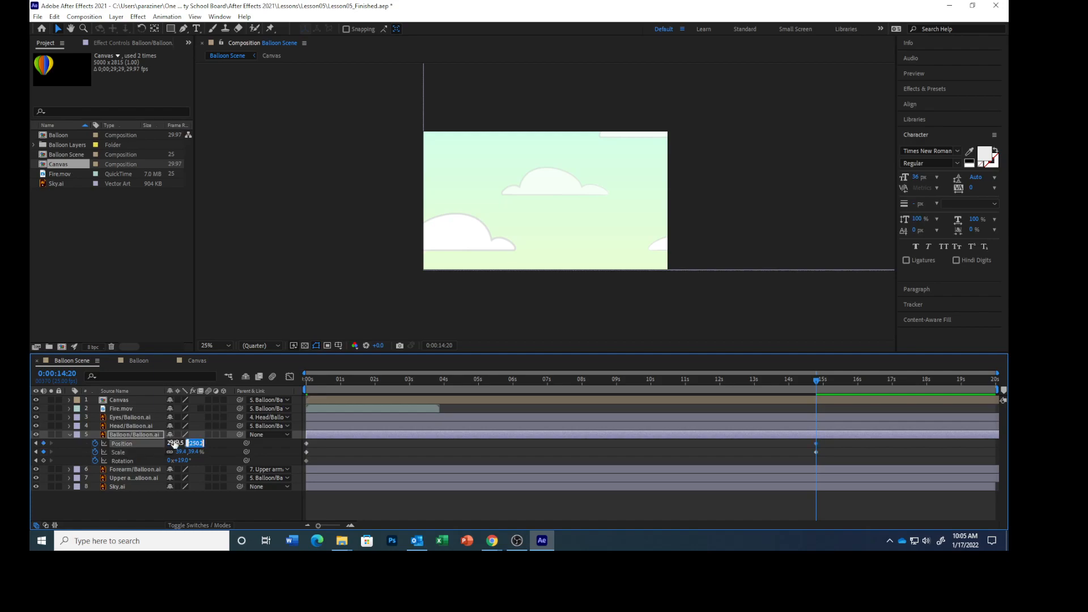
type("-185.6")
key("Return")
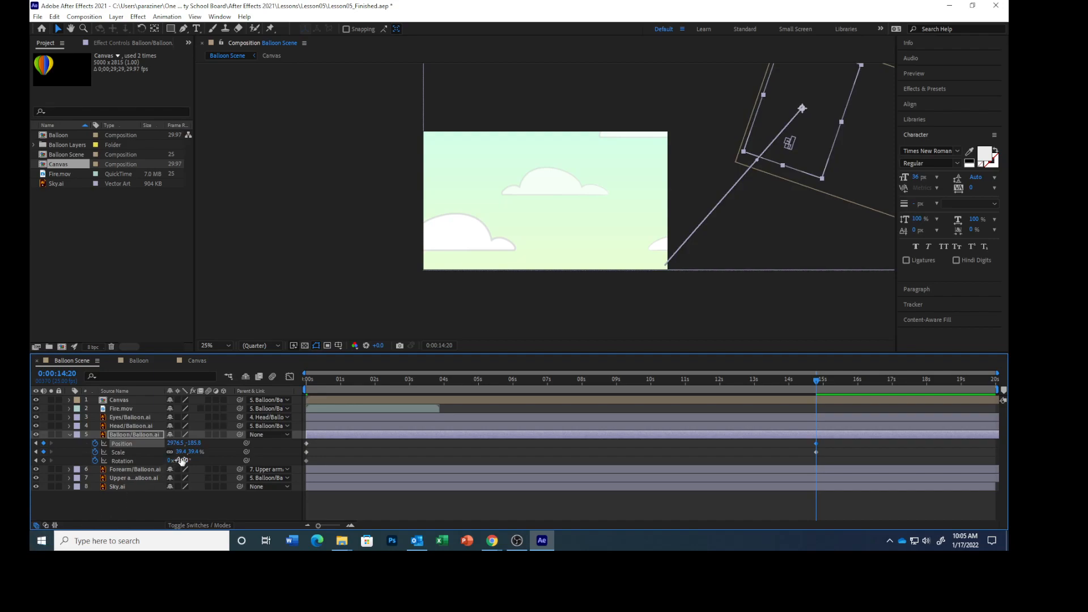
left_click(181, 461)
type("-8.1")
key("Return")
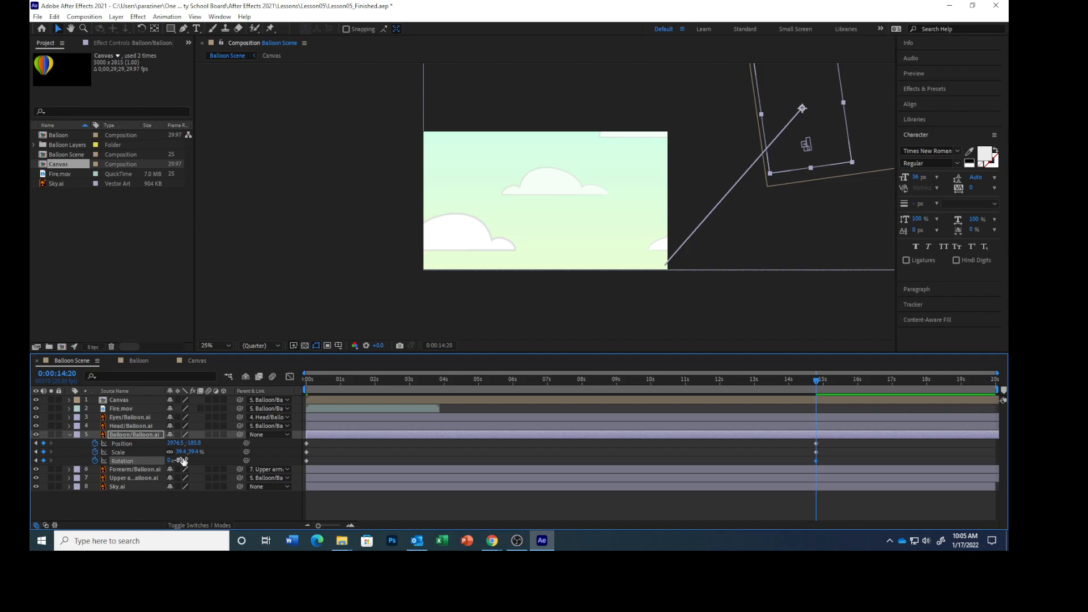
Add a Position keyframe of 952.5, 402.2 to the Balloon layer at 3:00
mouse_move(818, 379)
left_mouse_down()
mouse_move(276, 378)
mouse_move(817, 401)
left_mouse_up()
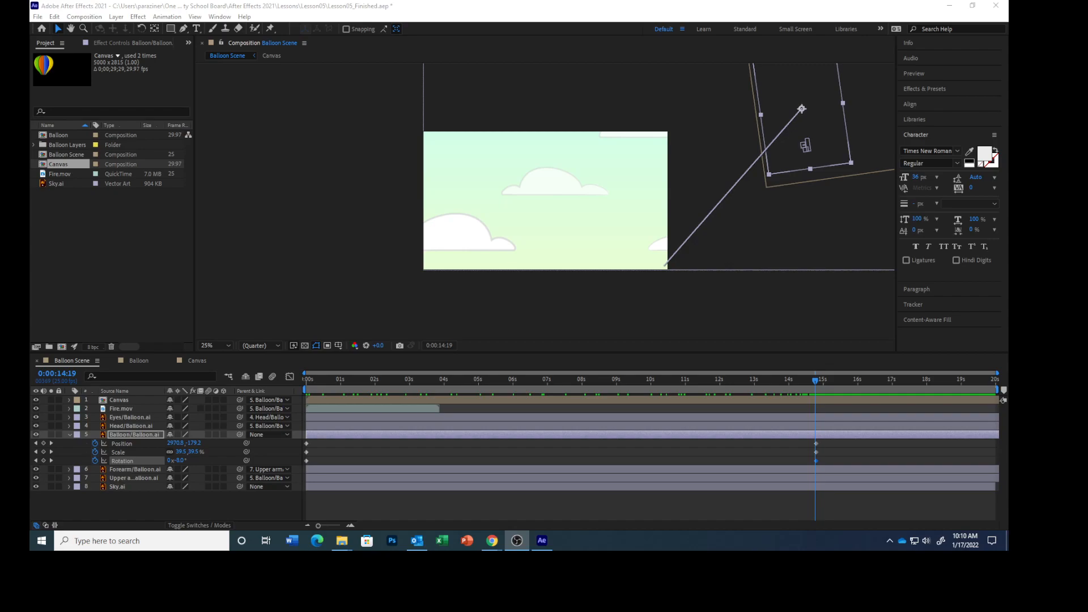
left_click(54, 374)
type("300")
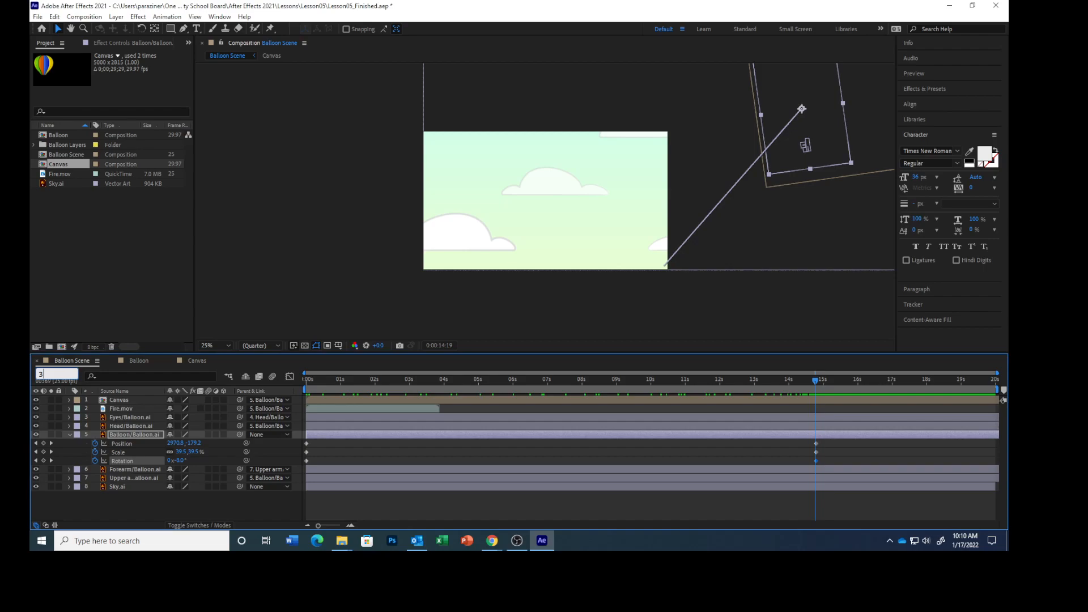
key("Return")
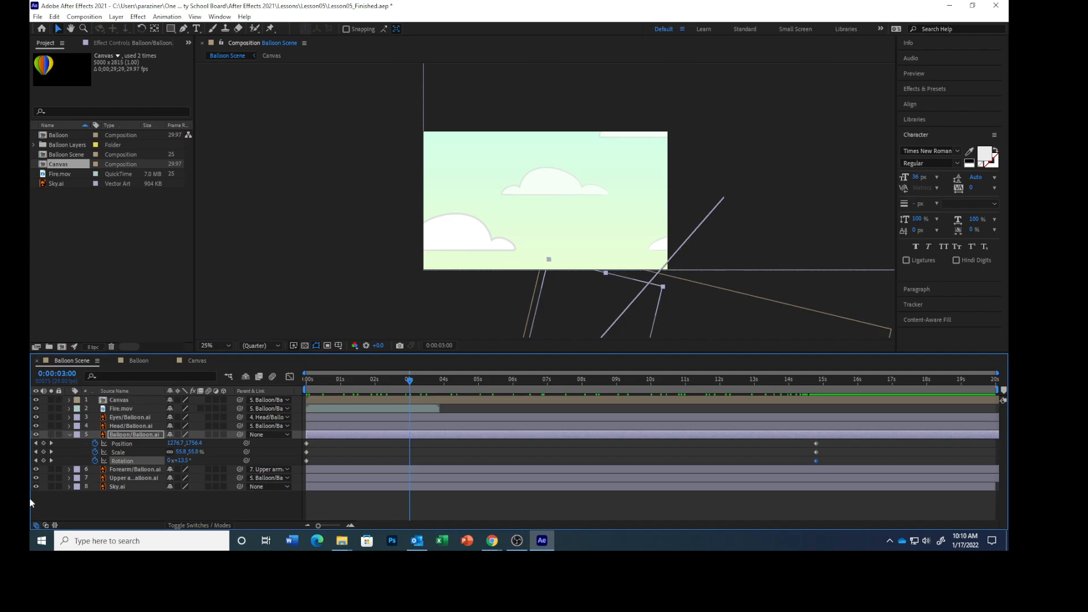
left_click(171, 443)
type("952.5")
key("Tab")
type("402.2")
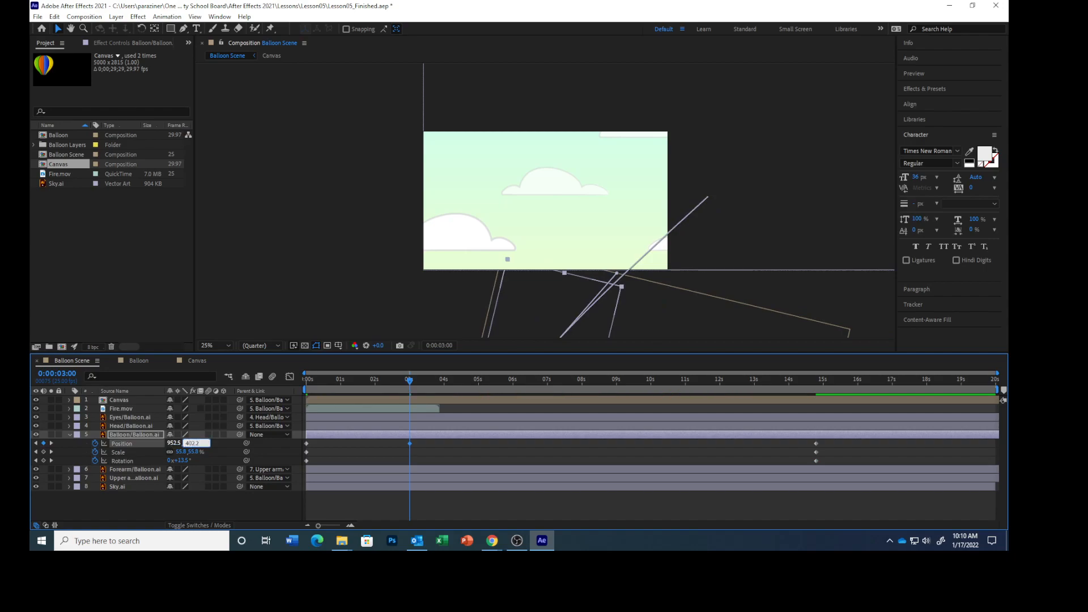
key("Return")
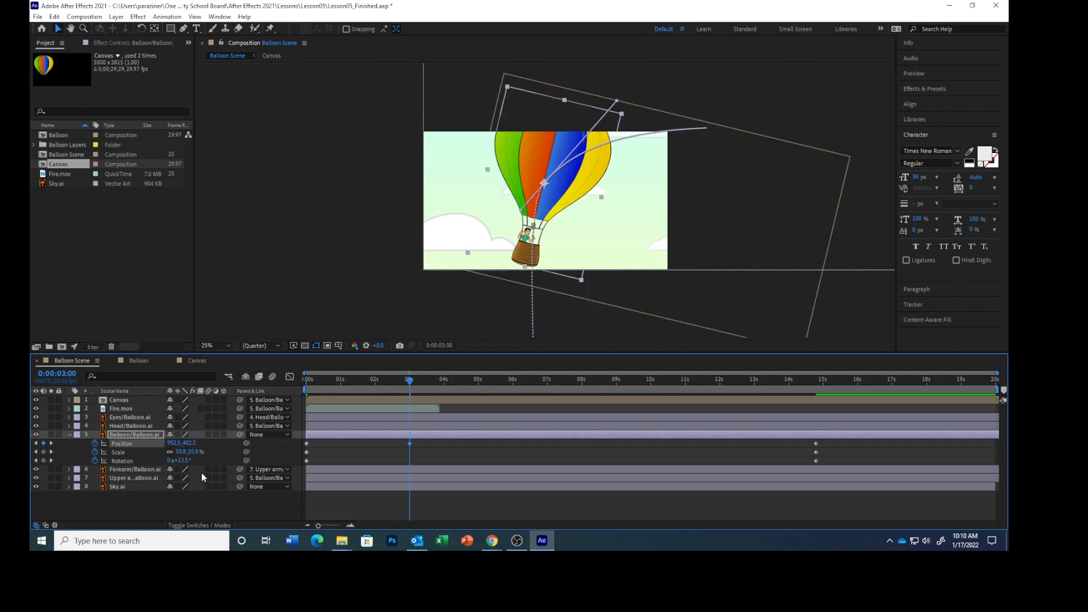
Set the Balloon layer's Rotation to -11.1° at 3:00
left_click(180, 460)
type("-11.1")
key("Return")
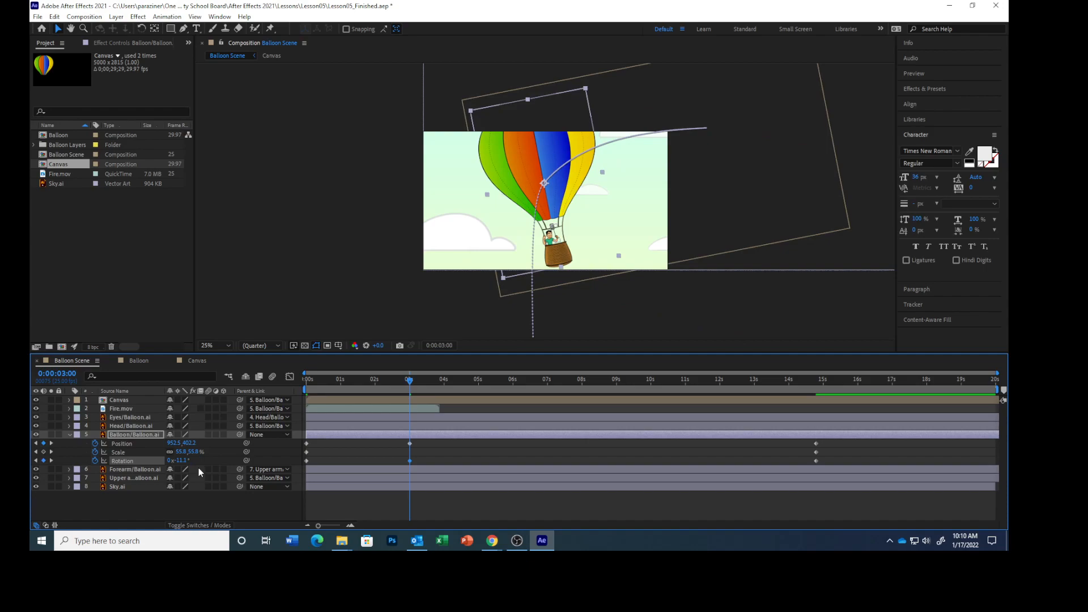
Add a Rotation keyframe of 9.9° to the Balloon layer at 6:16
left_click(59, 374)
type("616")
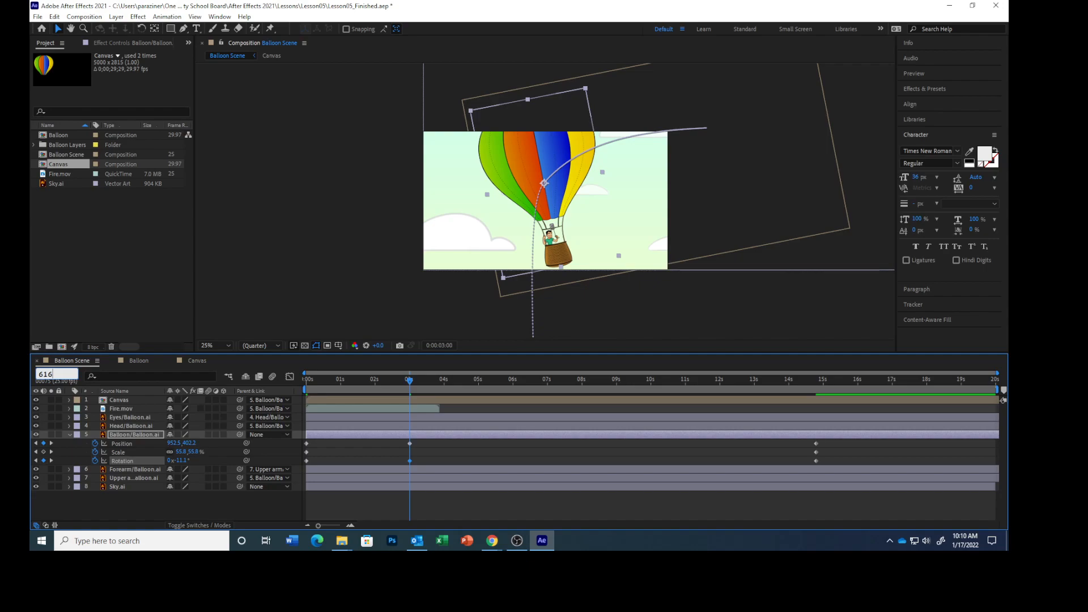
key("Return")
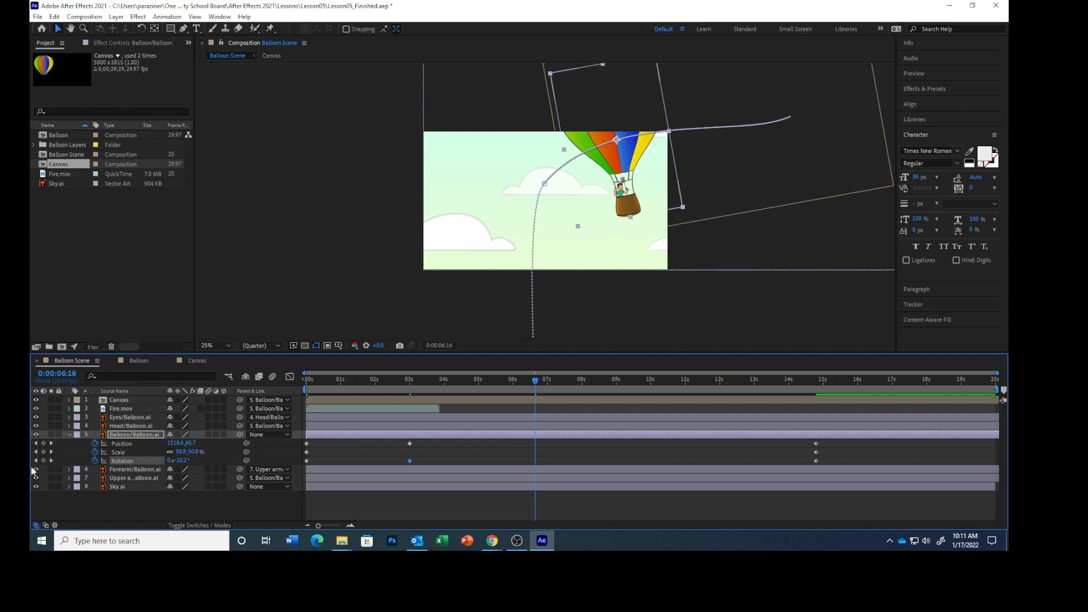
left_click(181, 460)
type("9")
key("Return")
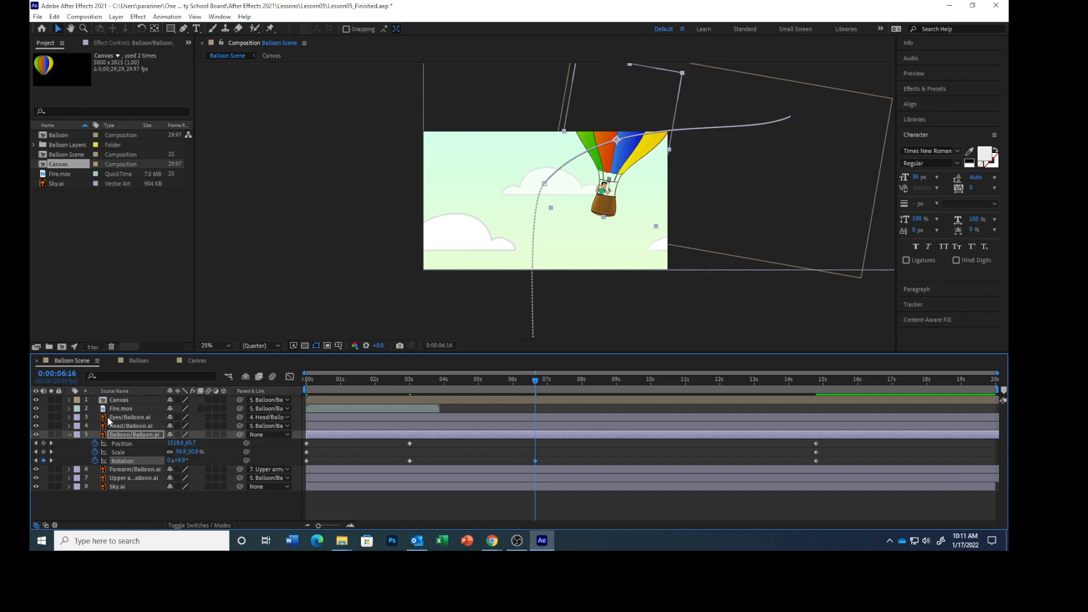
Set the Balloon layer's Position to 531.7, 404 at 6:16
left_click(175, 444)
type("531.7")
key("Tab")
type("404")
key("Return")
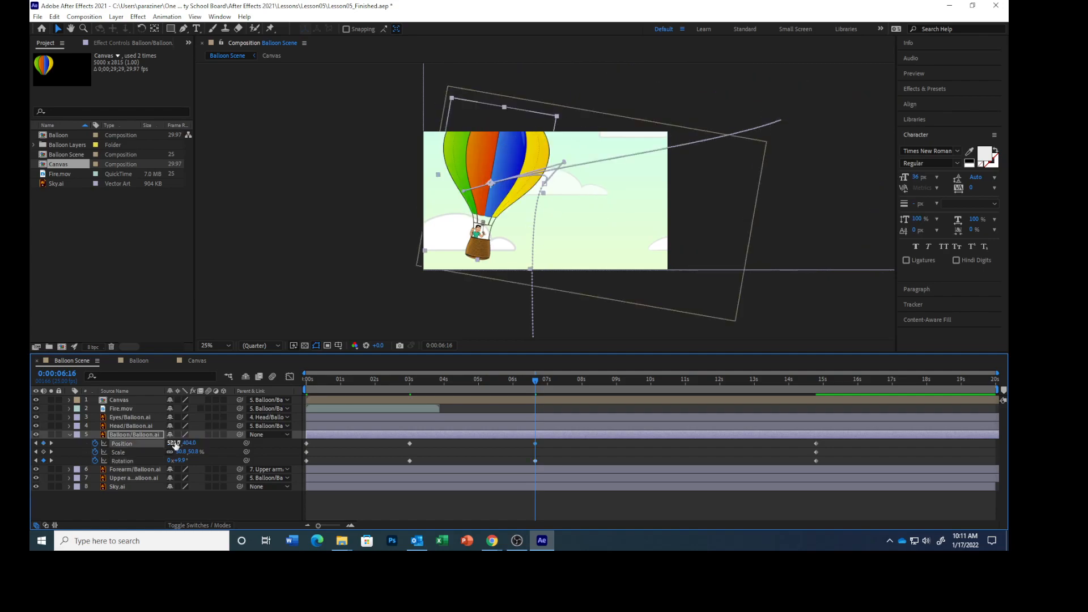
Add a Scale keyframe of 39.4% to the Balloon layer at 7:20
left_click(56, 373)
type("720")
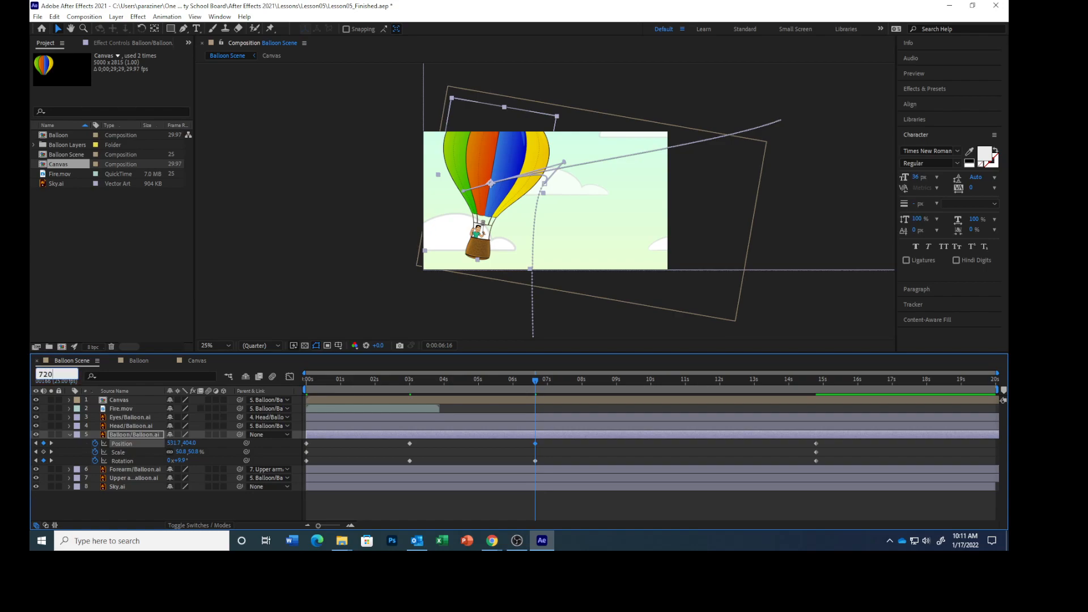
key("Return")
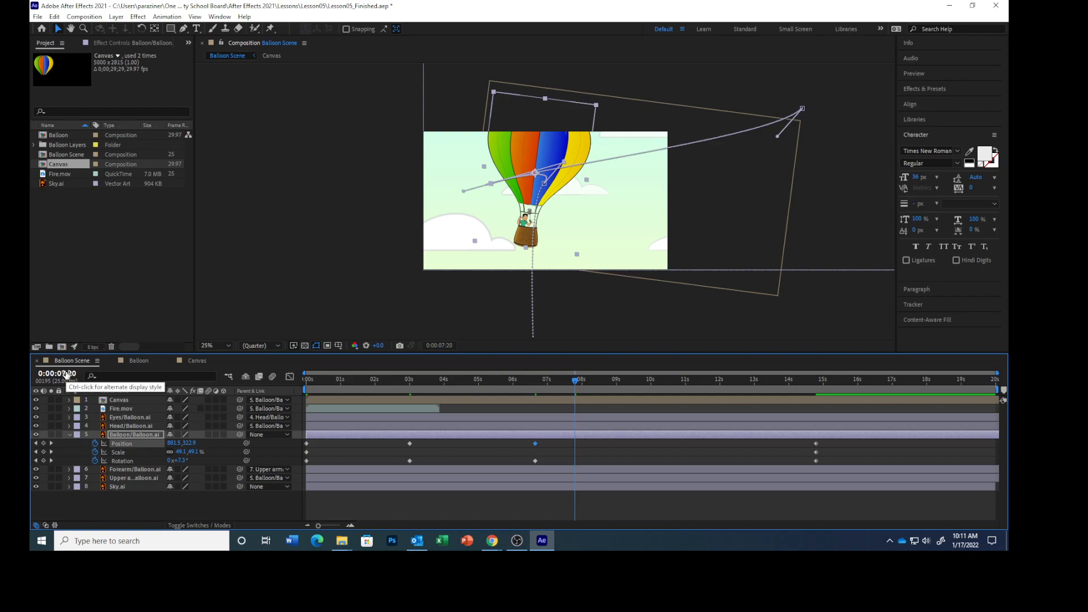
left_click(179, 452)
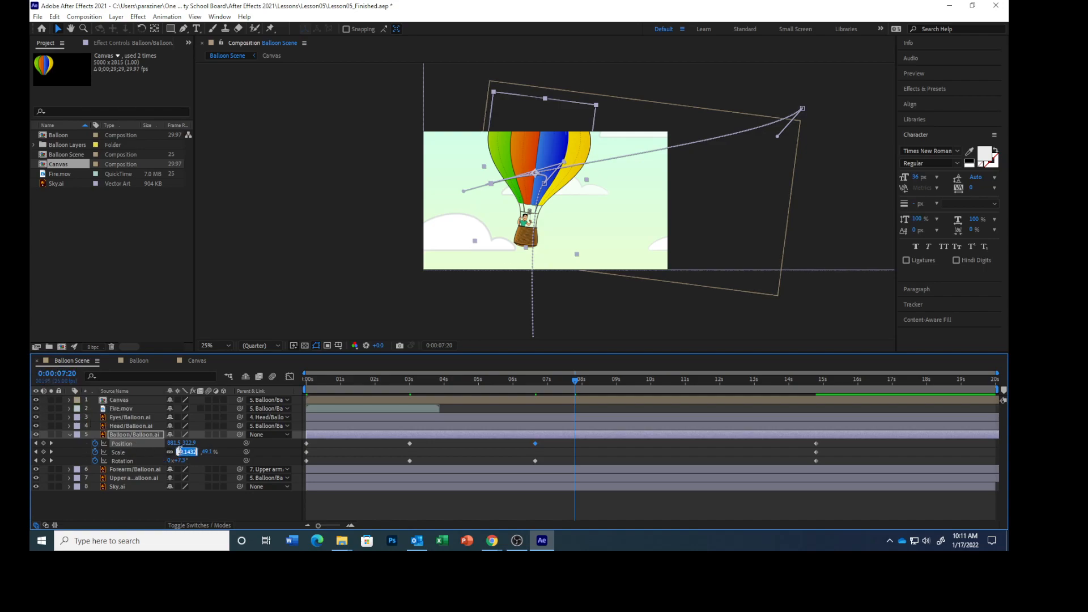
type("39")
key("Return")
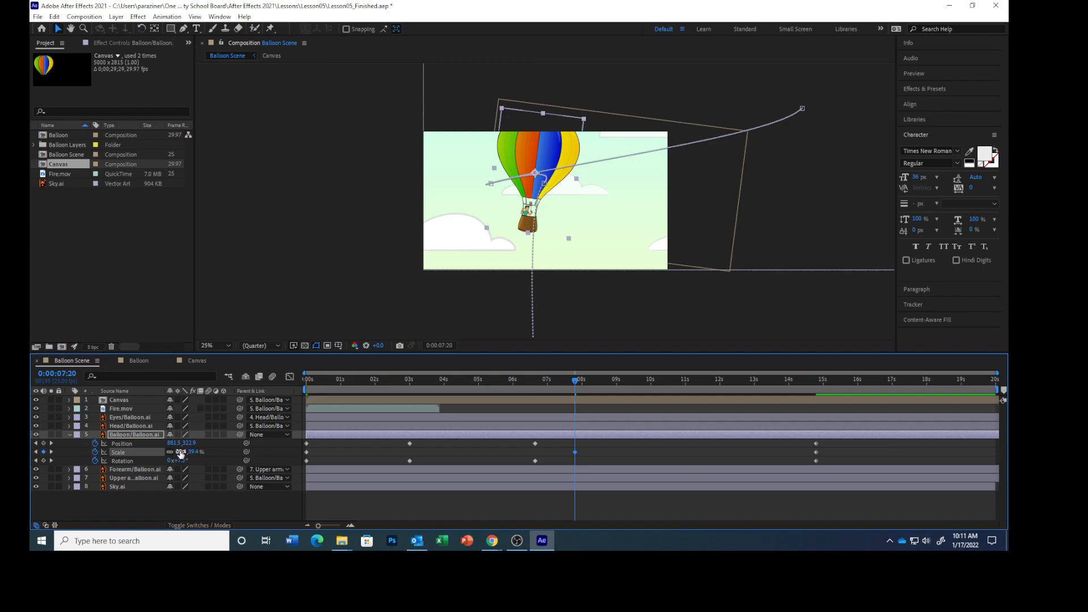
Add a Rotation keyframe of -6.1° to the Balloon layer at 8:23
left_click(65, 375)
type("823")
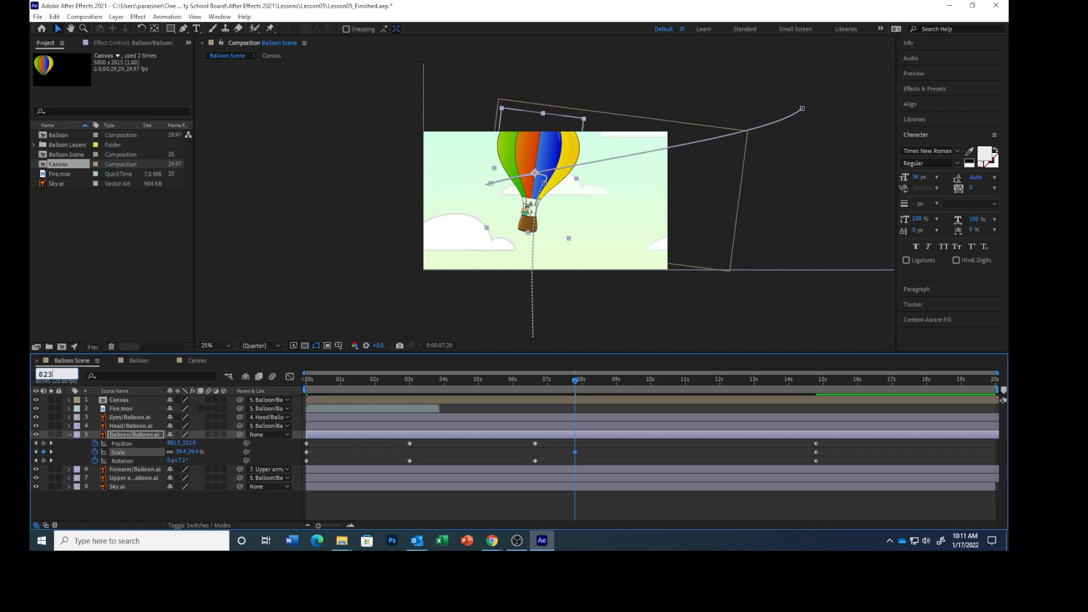
key("Return")
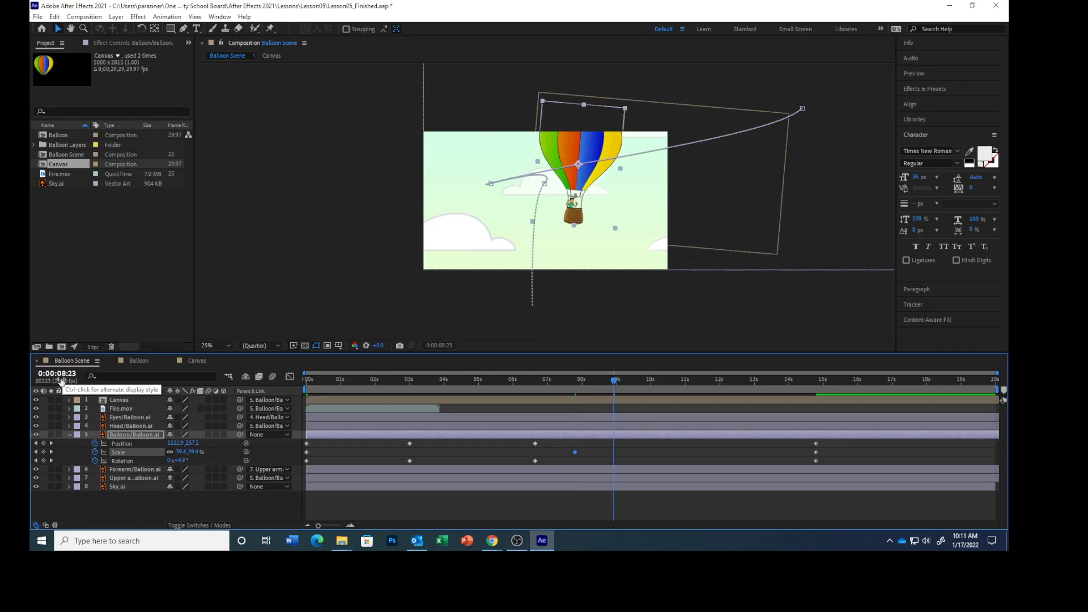
left_click(179, 460)
type("-6.1")
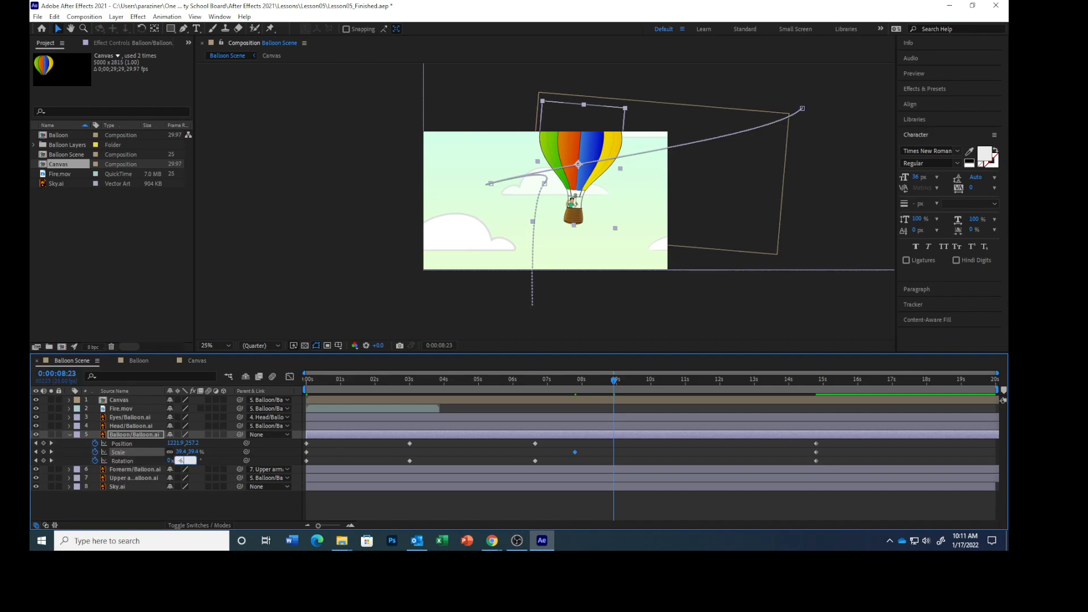
key("Return")
Add a Rotation keyframe of 22.1° to the Balloon layer at 9:16
left_click(54, 375)
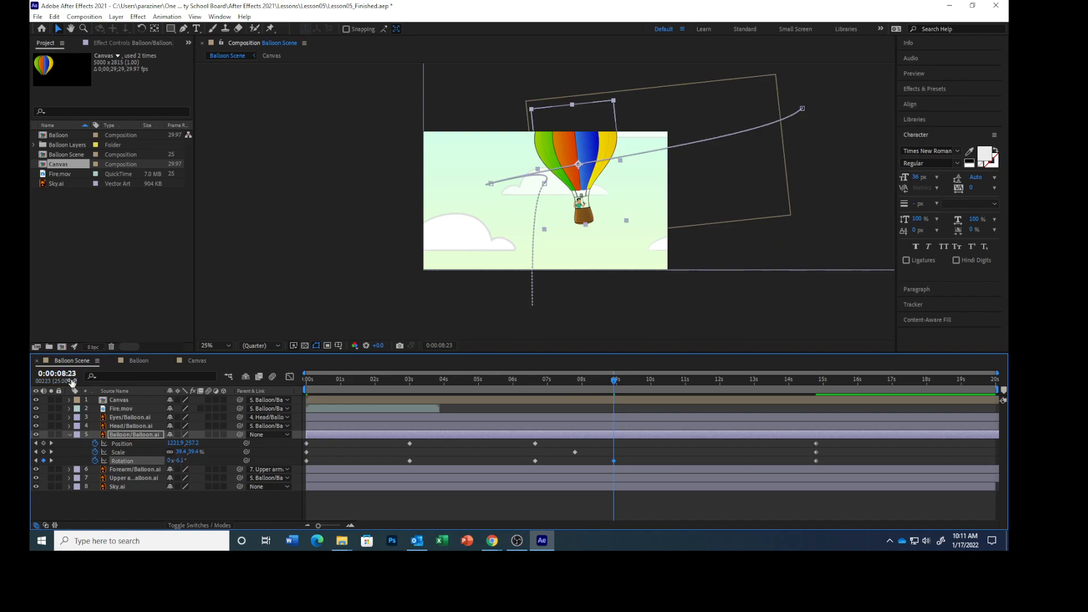
type("916")
key("Return")
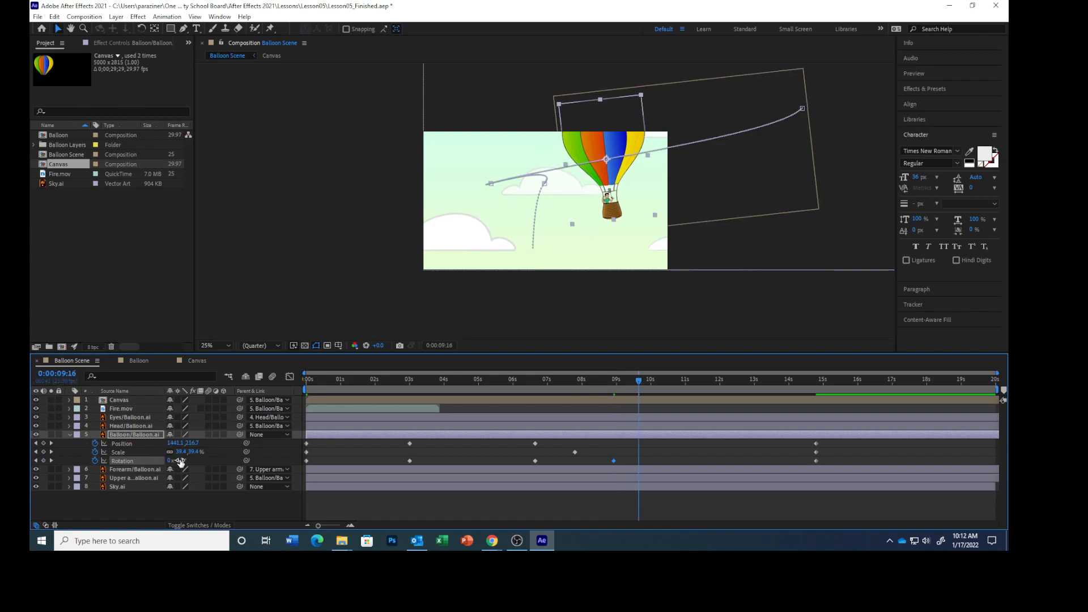
left_click(179, 460)
type("22.1")
key("Return")
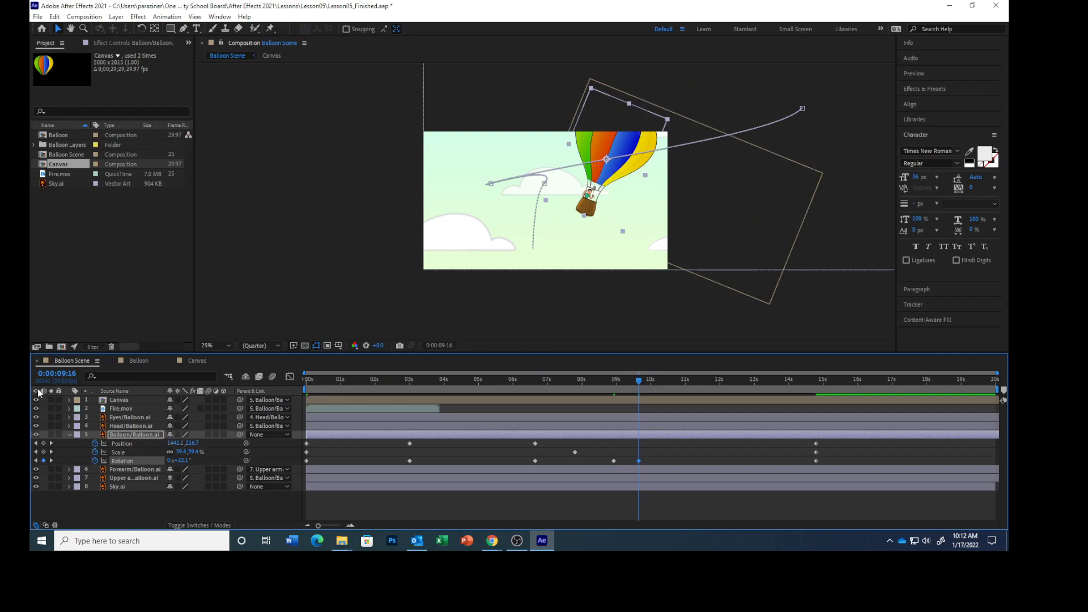
Add a Rotation keyframe of -18.3° to the Balloon layer at 10:16
left_click(51, 373)
type("1016")
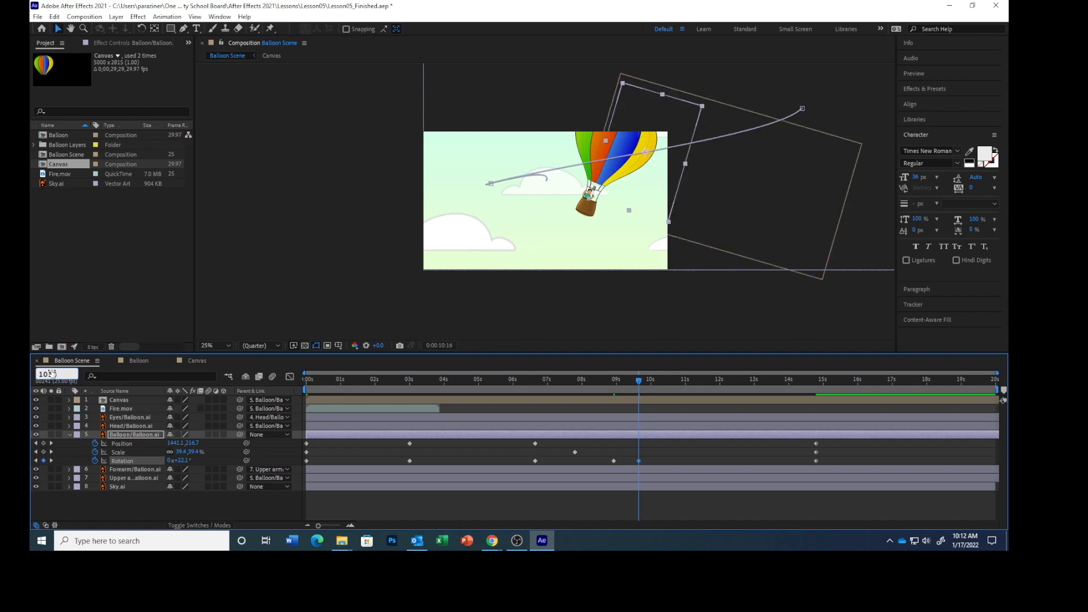
key("Return")
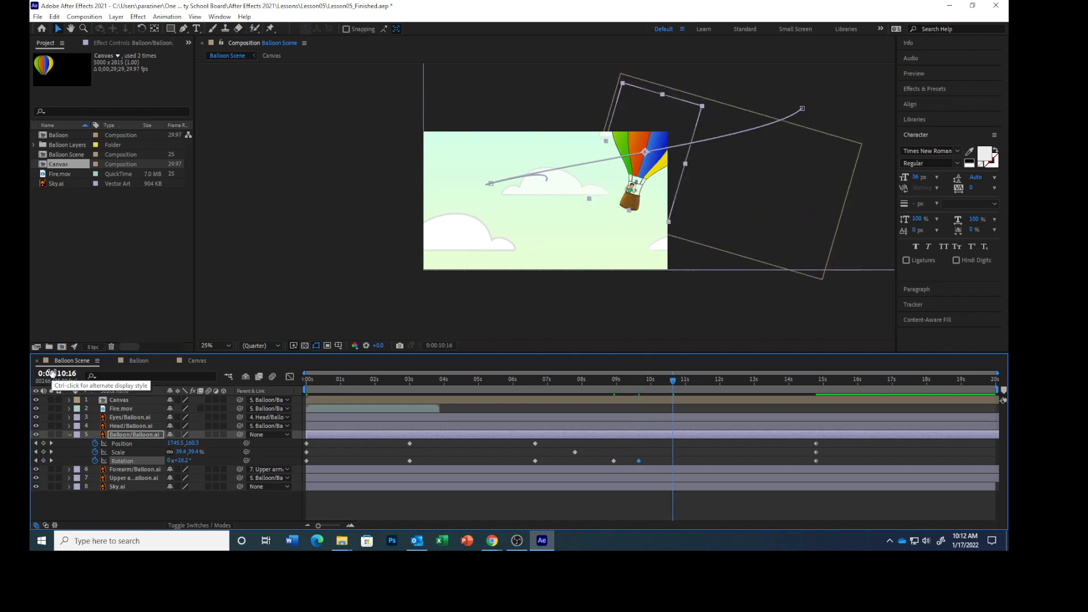
left_click(182, 463)
type("-1")
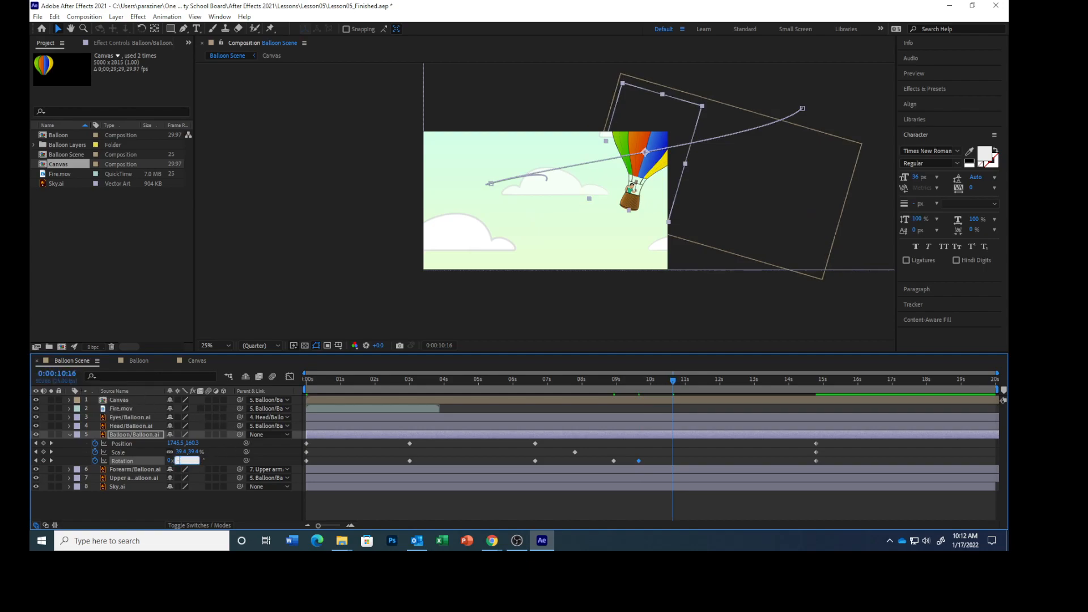
type("8.3")
key("Return")
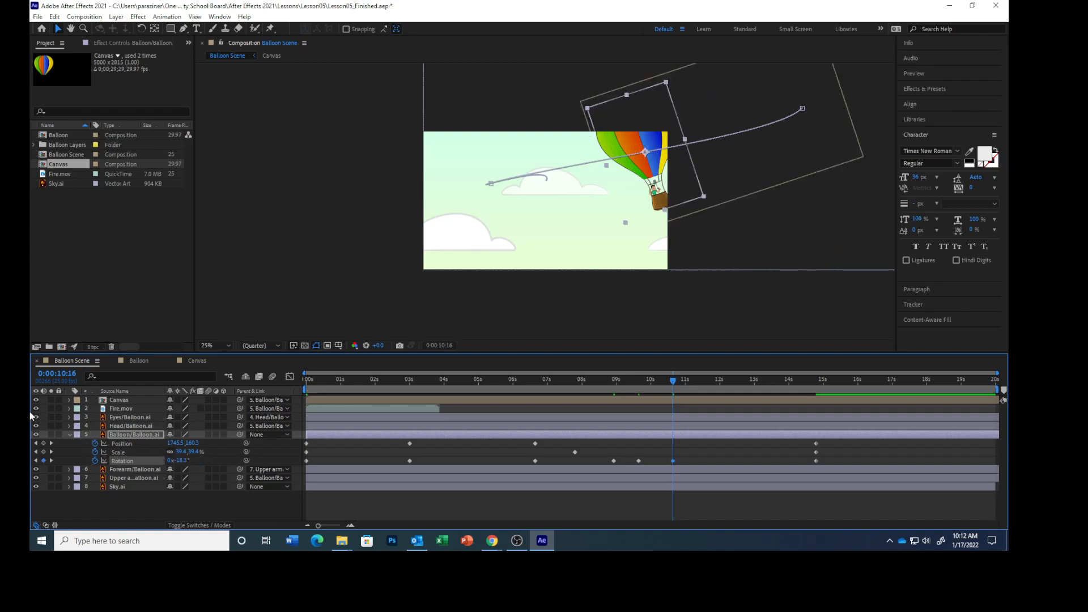
Add a Rotation keyframe of 11.9° to the Balloon layer at 11:24
left_click(56, 374)
type("1124")
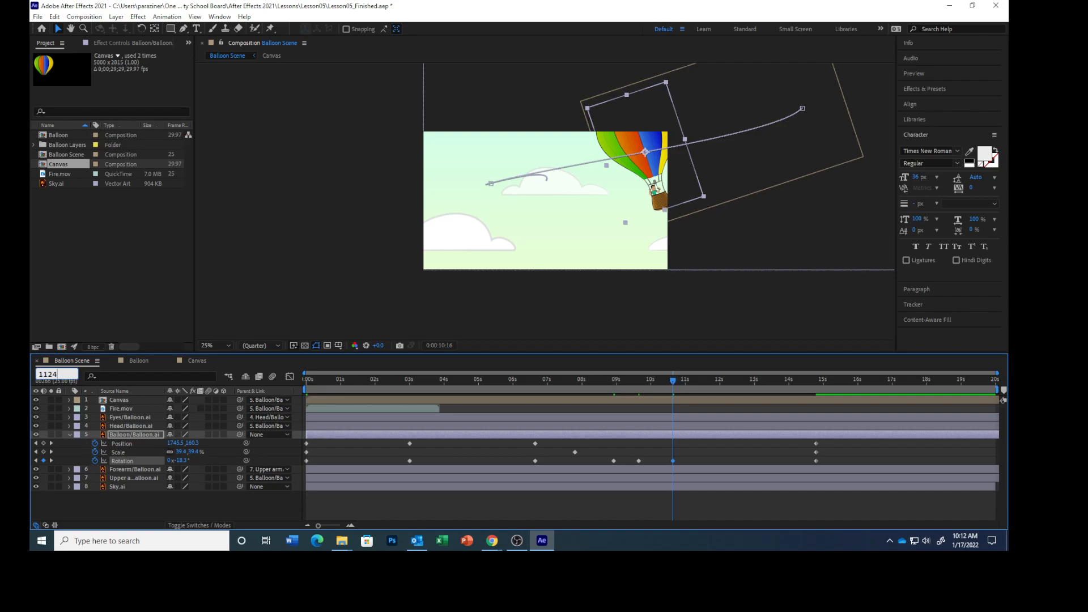
key("Return")
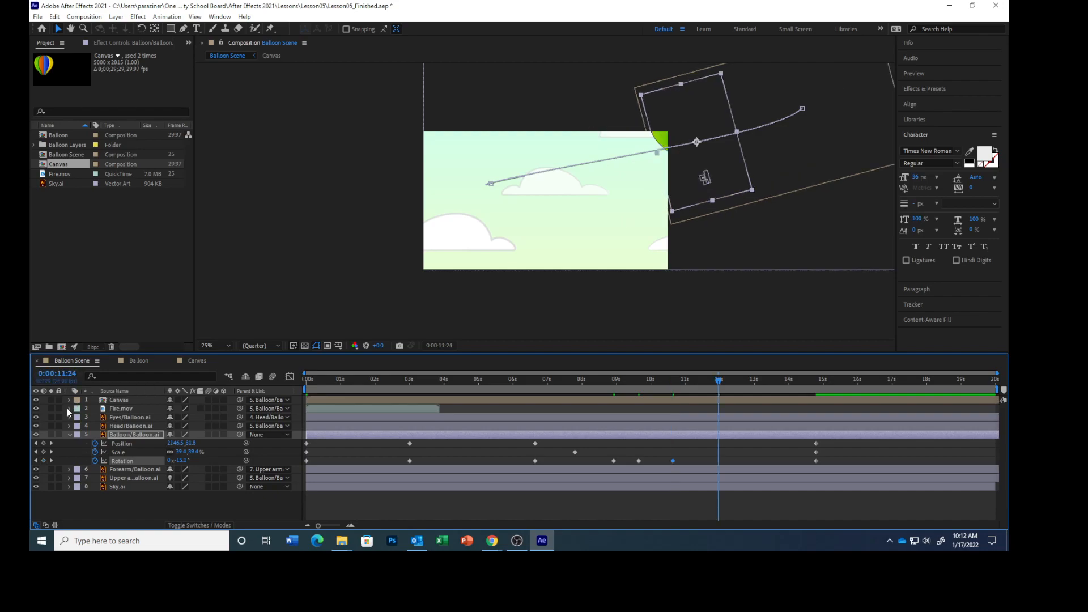
left_click(183, 461)
type("11.9")
key("Return")
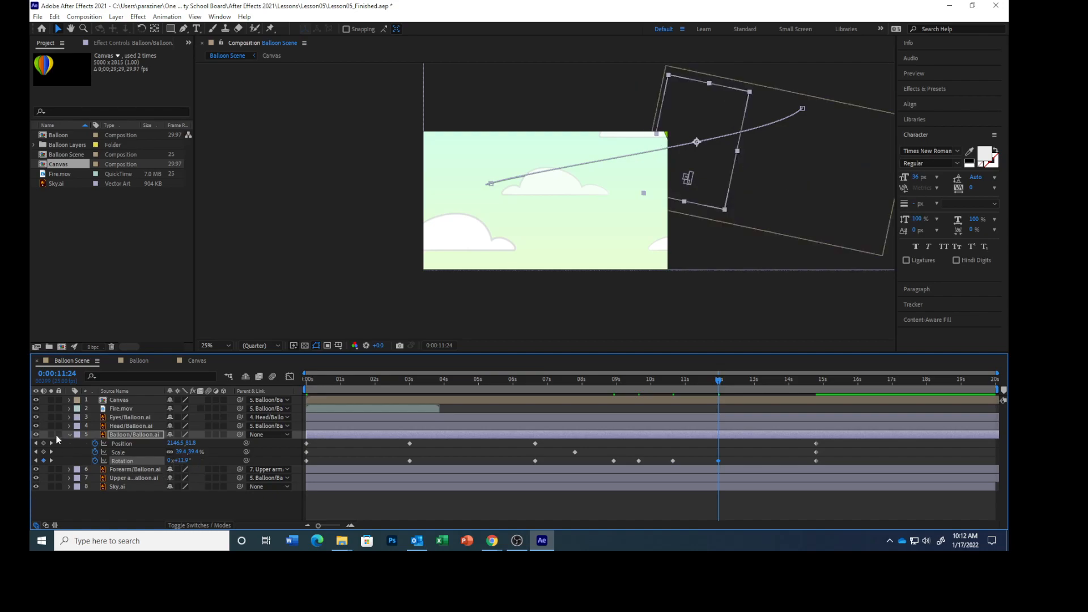
Set the Balloon layer's Rotation to -8.1° at 14:19
left_click(59, 374)
type("1419")
key("Return")
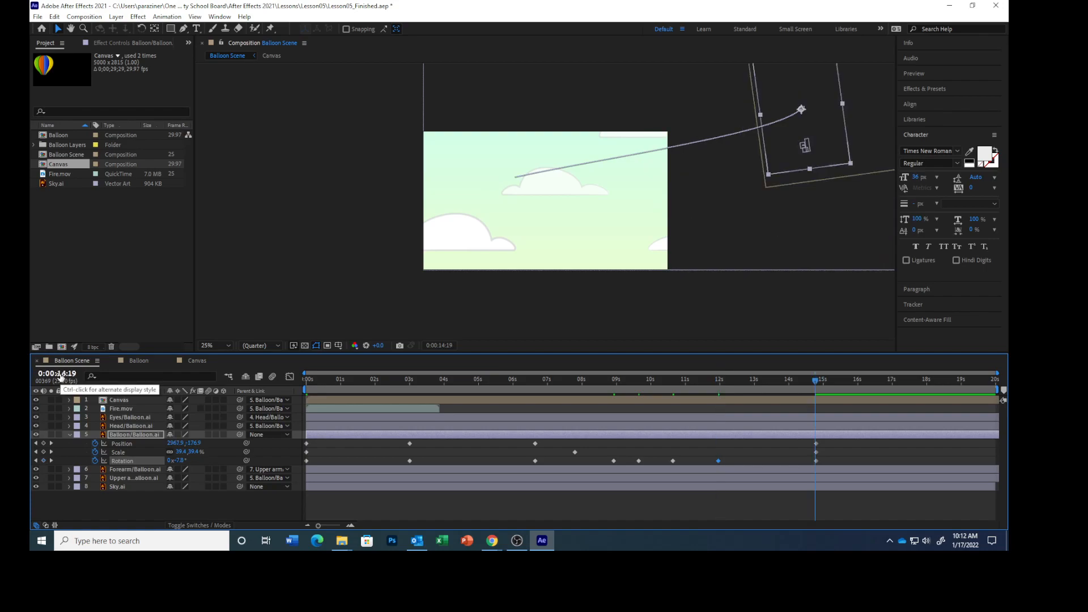
left_click(179, 460)
type("-8.1")
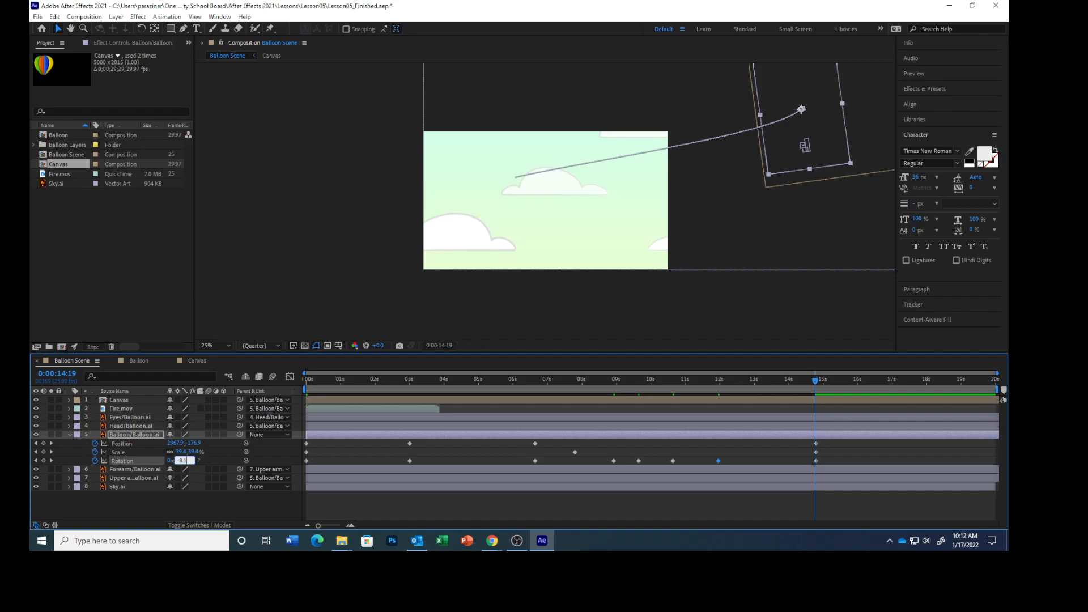
key("Return")
Add a Position keyframe of 726.5, 356 to the Balloon layer at 9:04
left_click(62, 369)
type("9:")
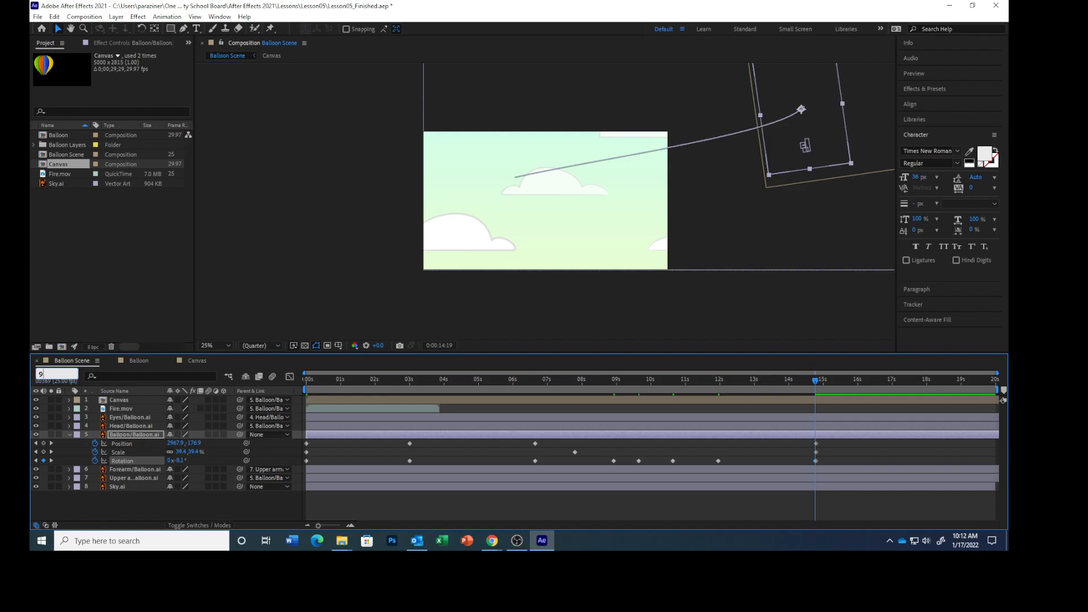
type("04")
key("Return")
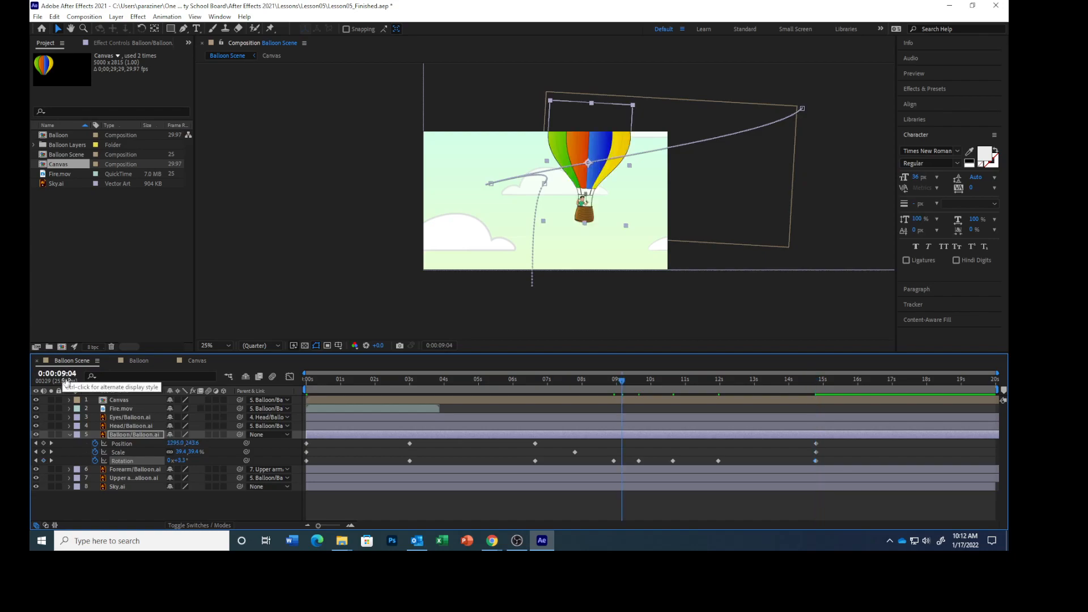
left_click(176, 442)
type("72")
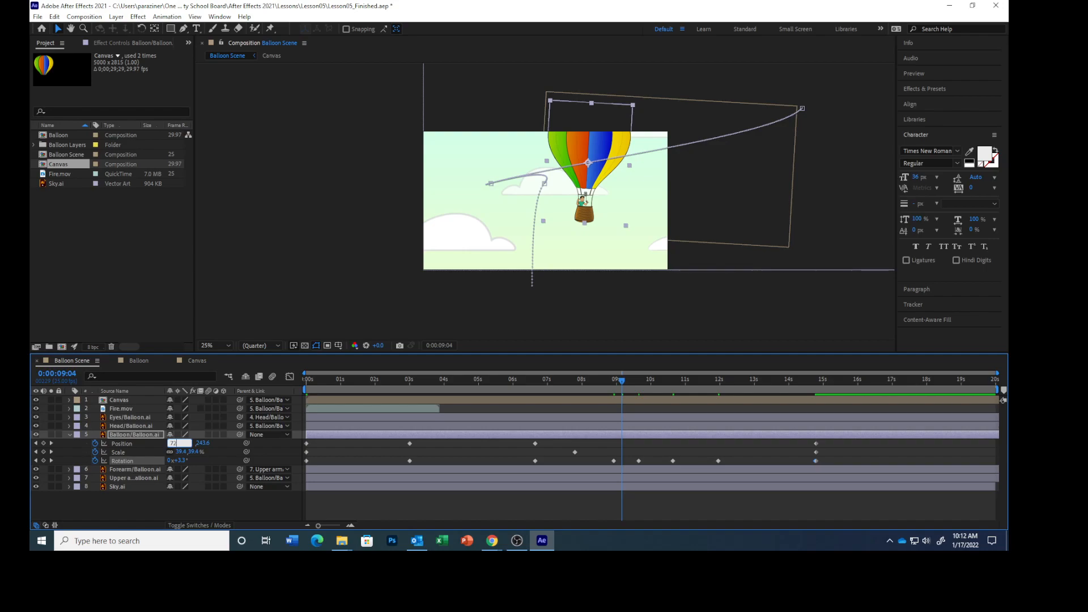
type("5")
key("Tab")
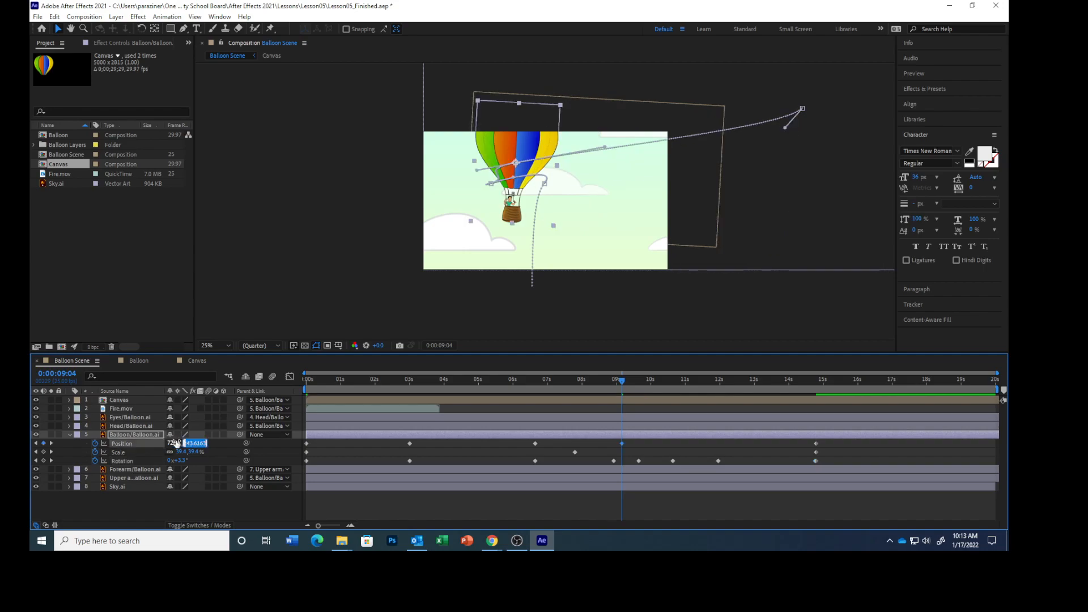
type("356")
key("Return")
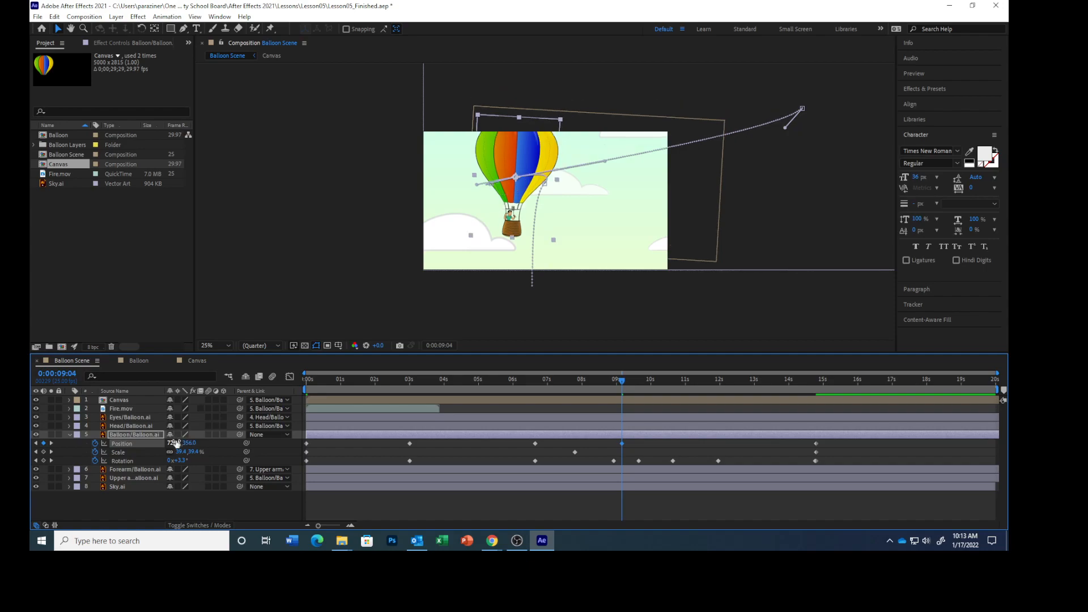
Add a Position keyframe of 1396.7, 537.1 to the Balloon layer at 10:15
left_click(59, 374)
type("1015")
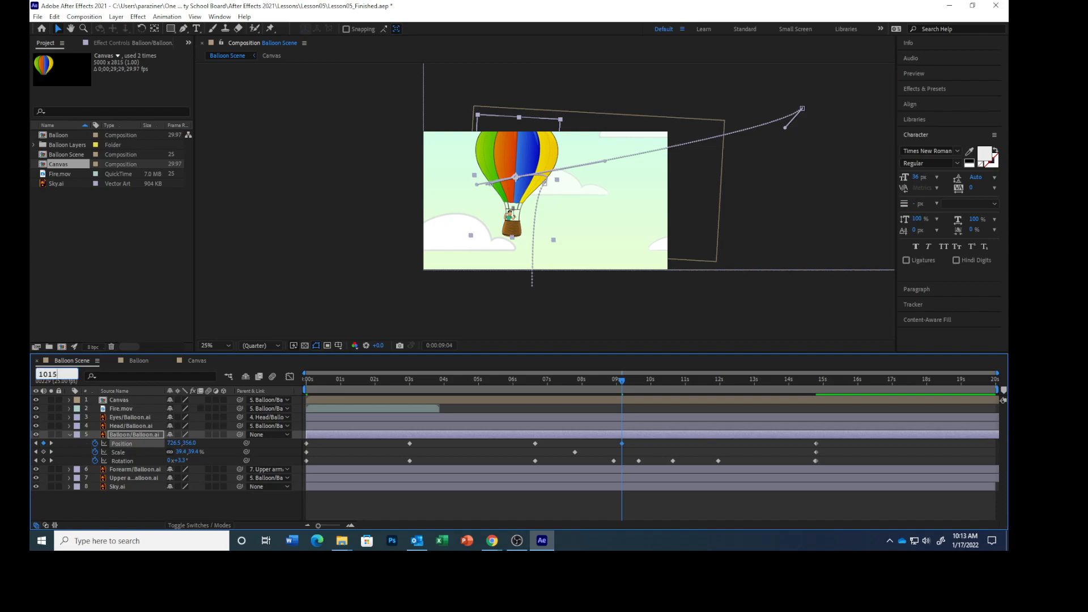
key("Return")
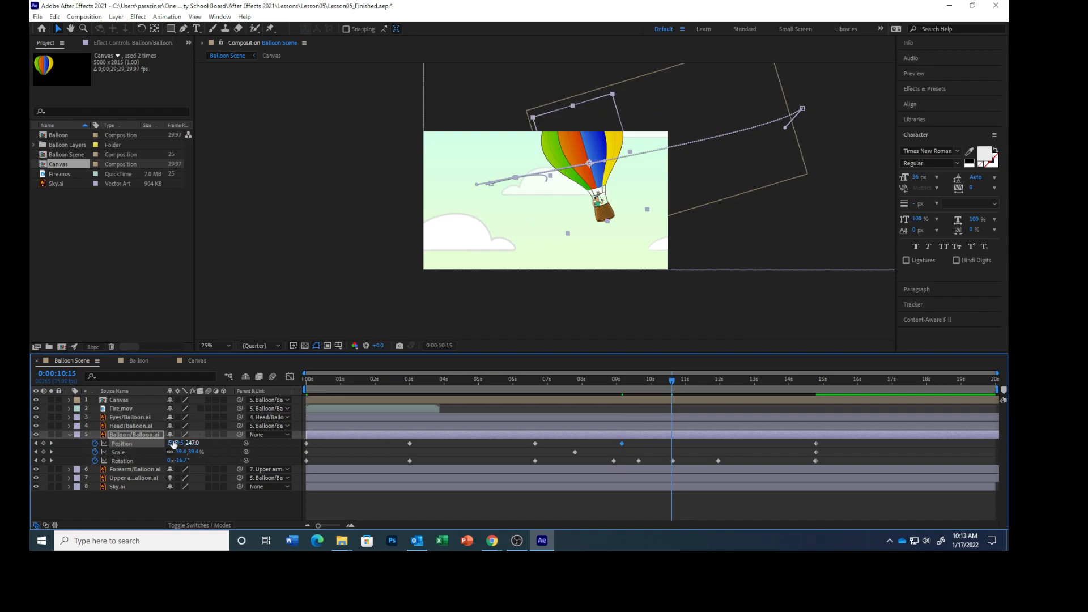
left_click(179, 443)
type("1396.7")
key("Tab")
type("5")
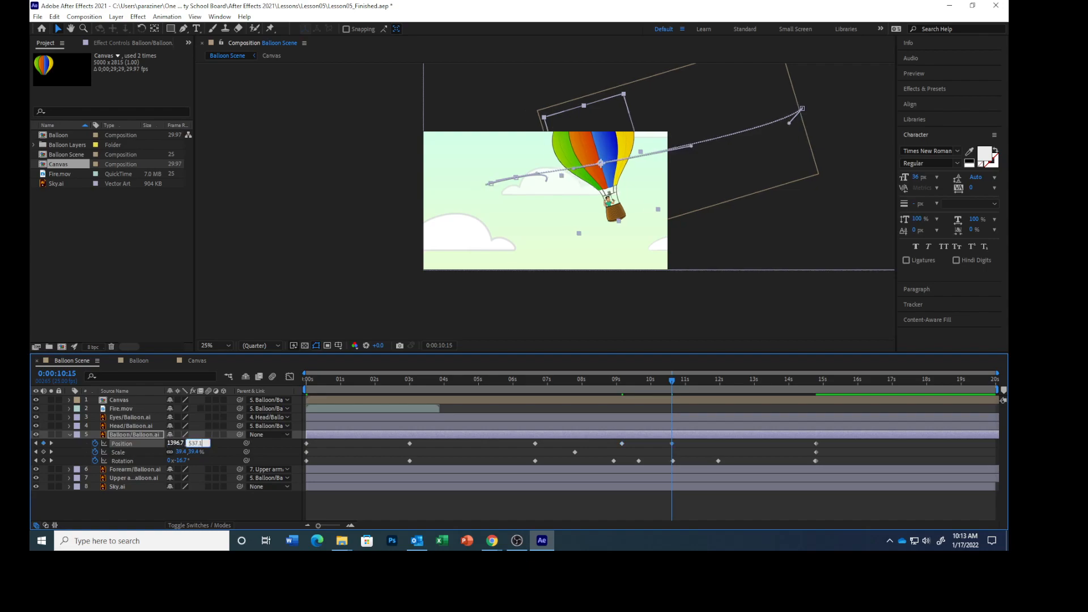
type("37.1")
key("Return")
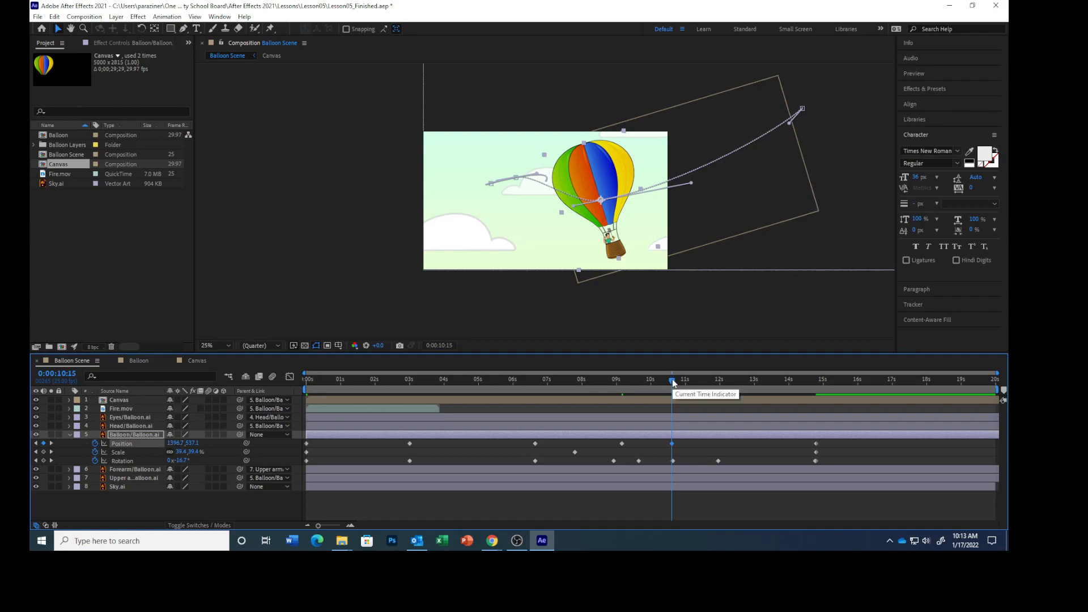
Preview the balloon animation from the start of the Balloon Scene composition and save the project
key("Home")
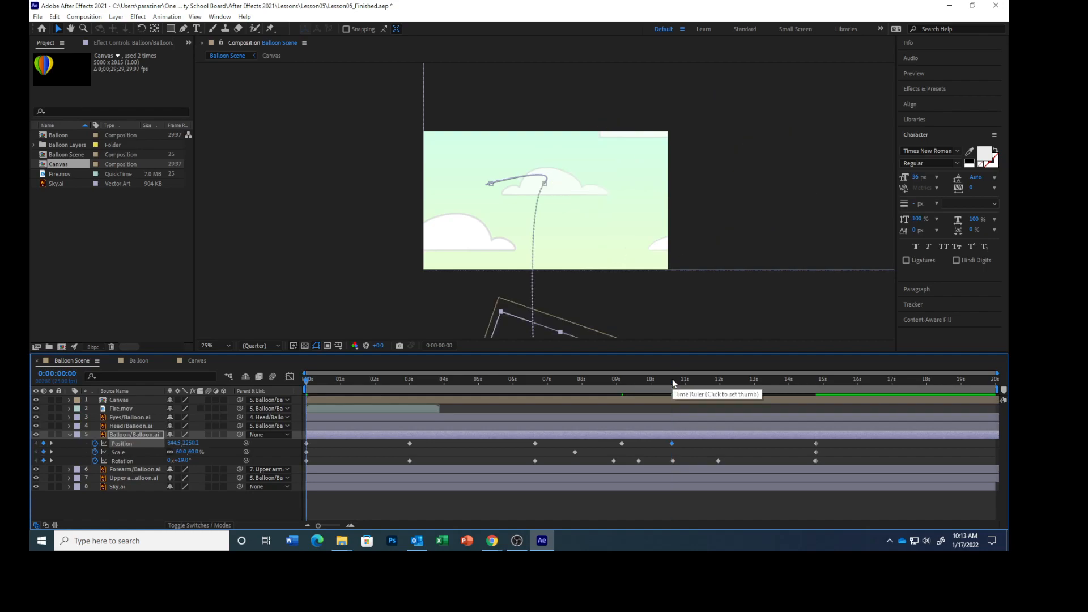
key("space")
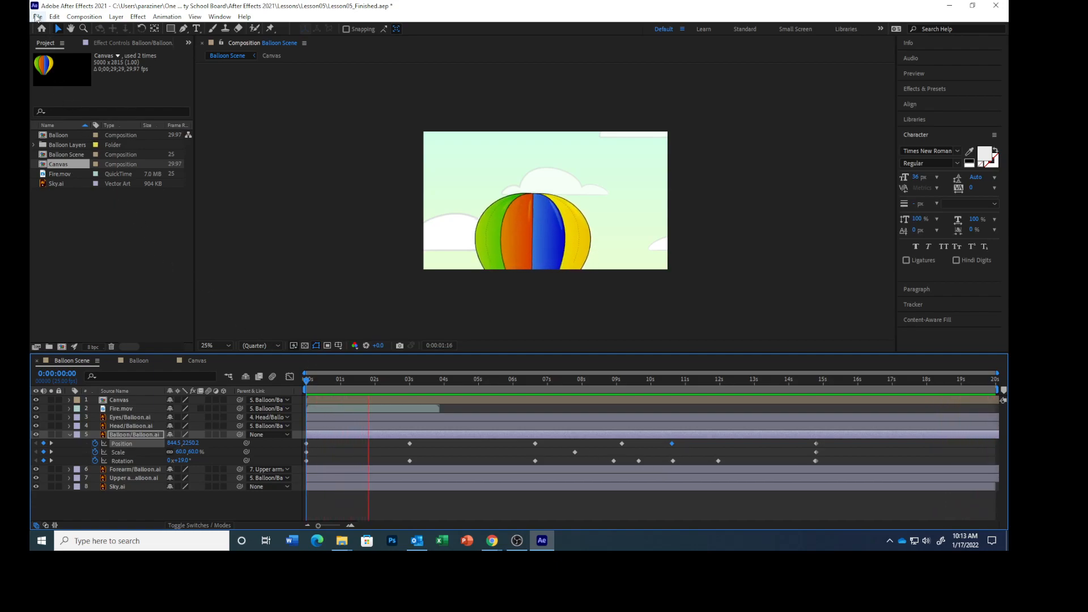
key("space")
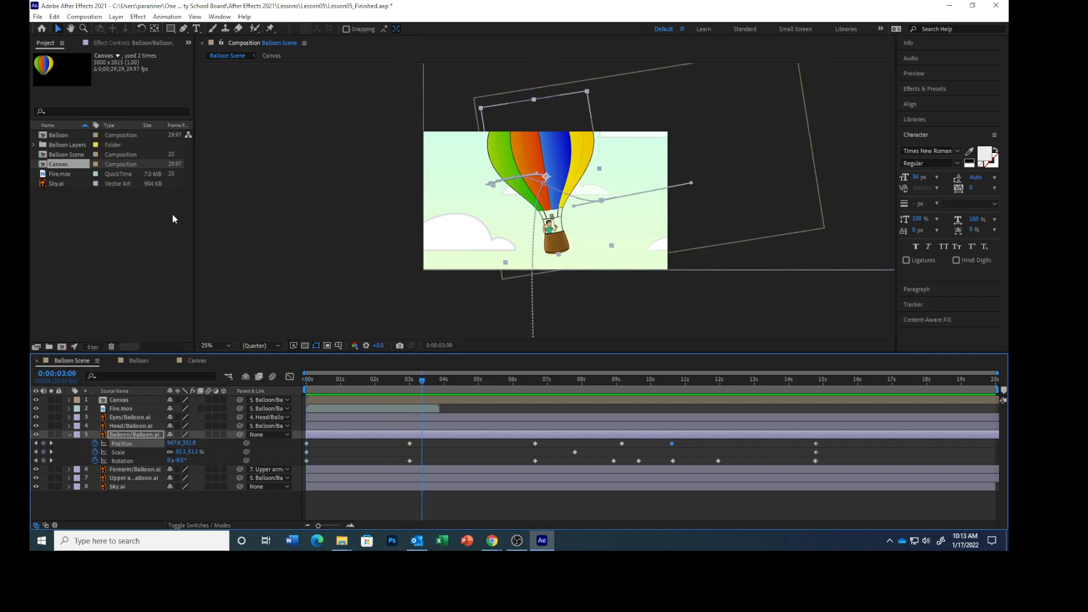
left_click(37, 16)
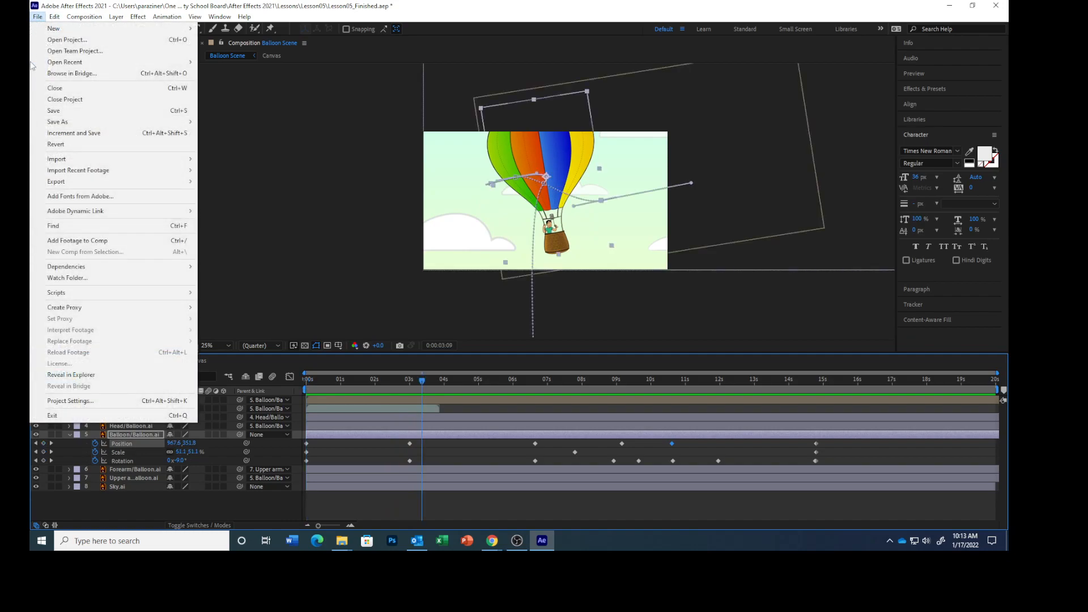
left_click(54, 110)
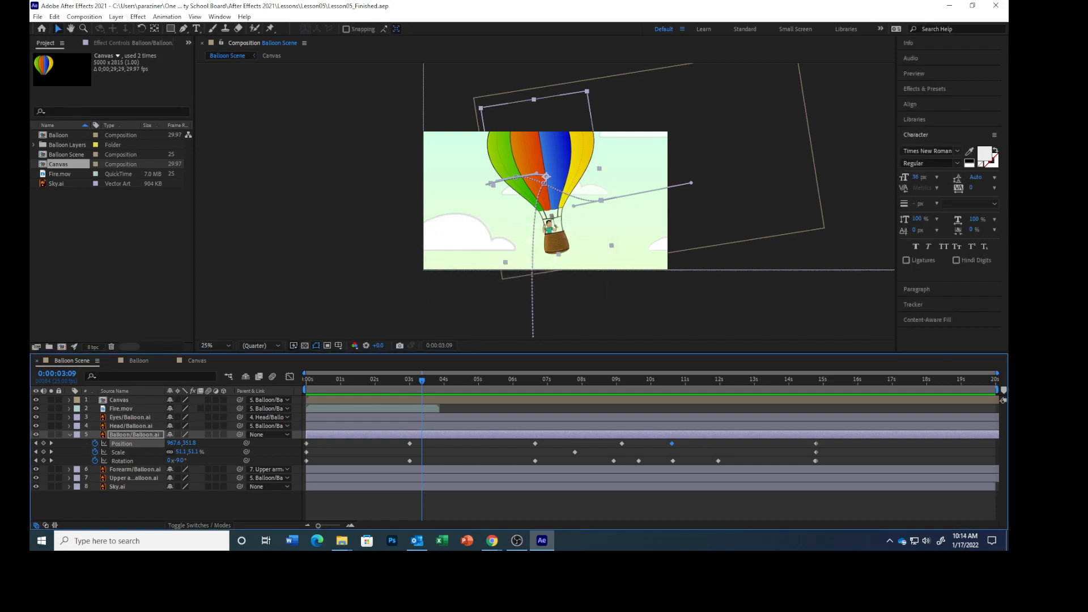